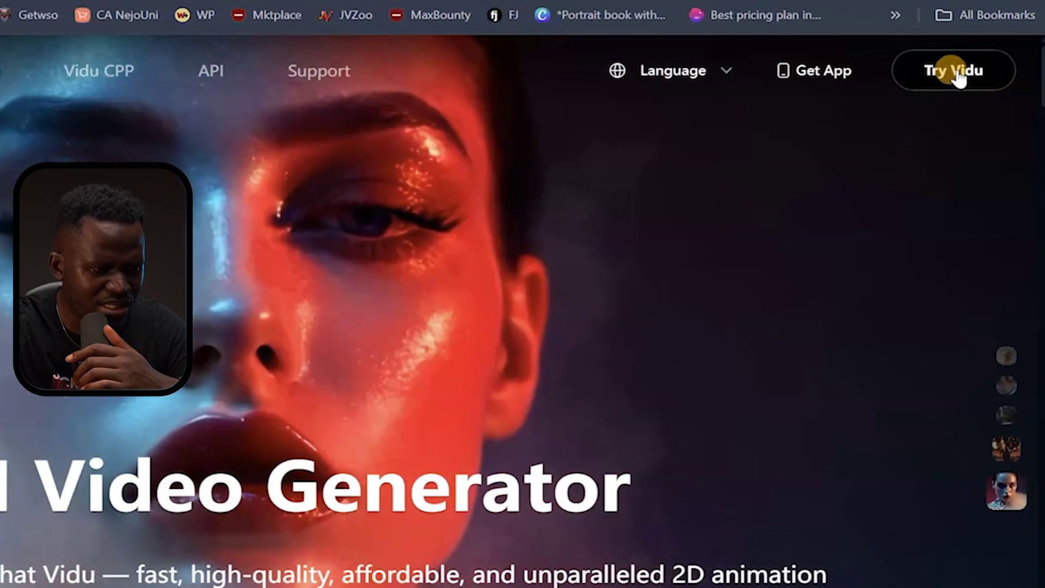
Open Vidu's sign-in form and choose to log in with an email address
click(952, 73)
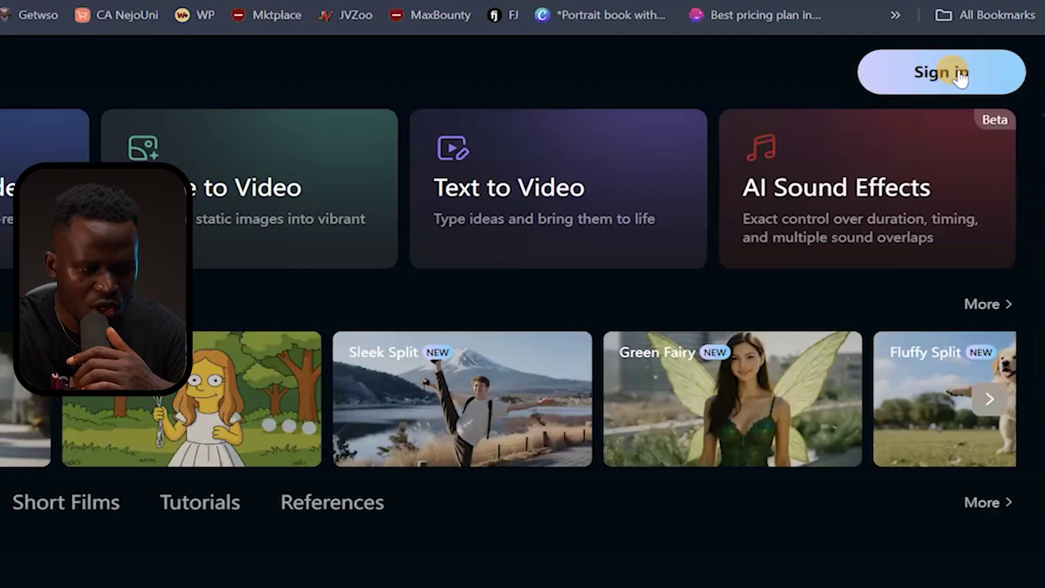
click(913, 76)
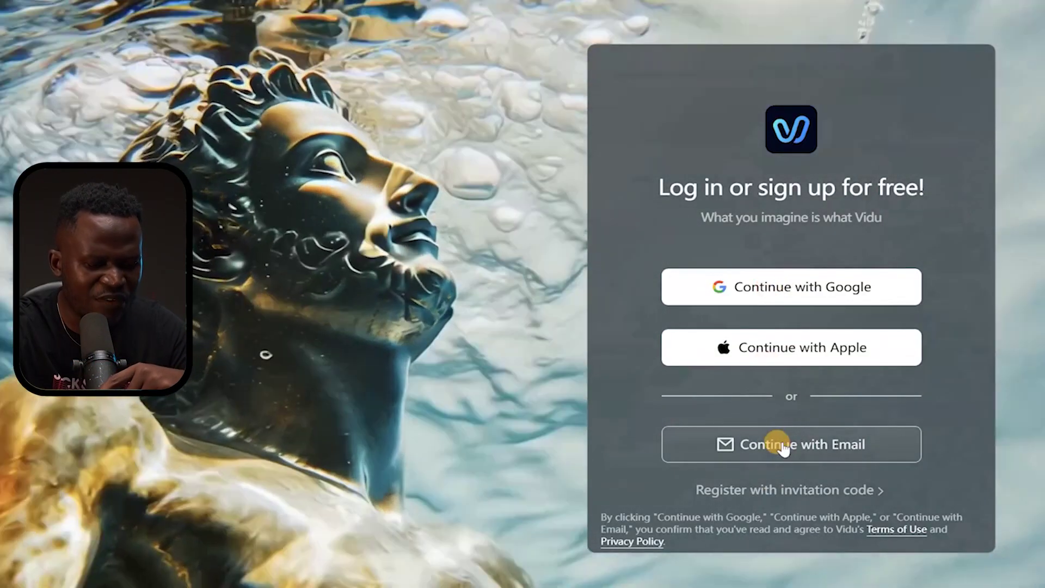
click(790, 442)
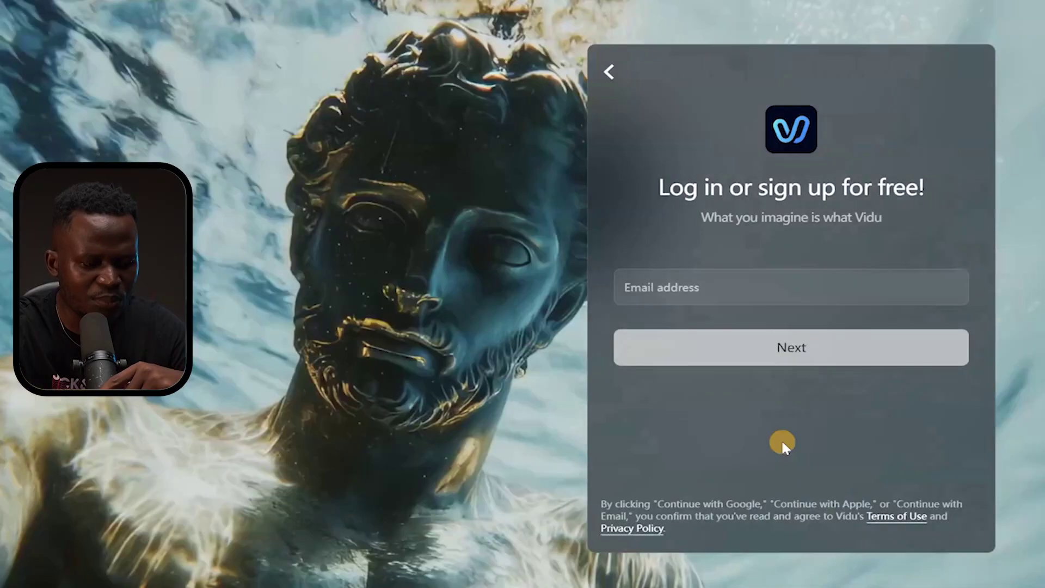
click(733, 285)
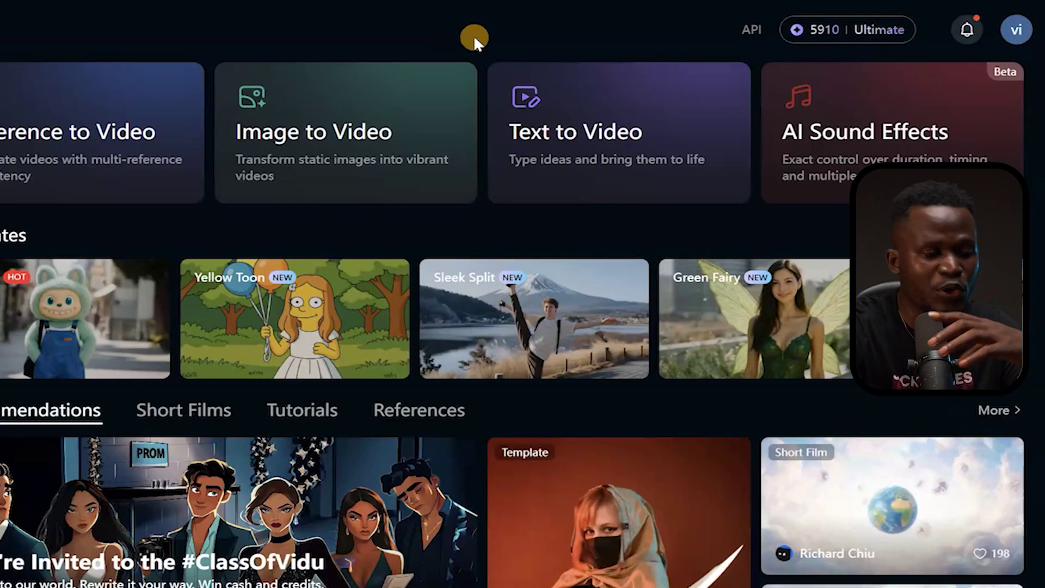
Open the Text to Video workspace and look through the previously generated videos in the creation history
click(576, 122)
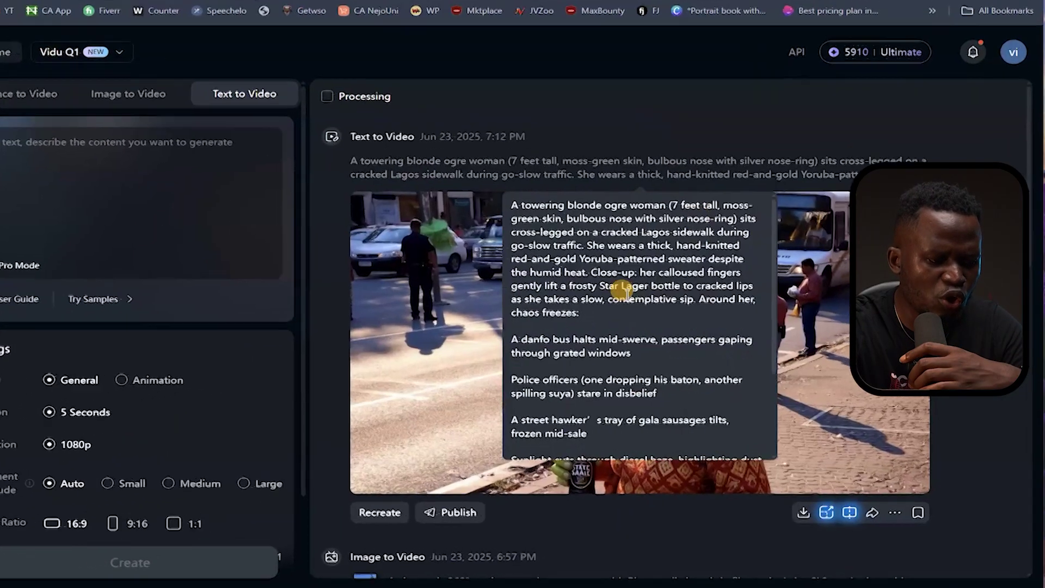
mouse_move(826, 329)
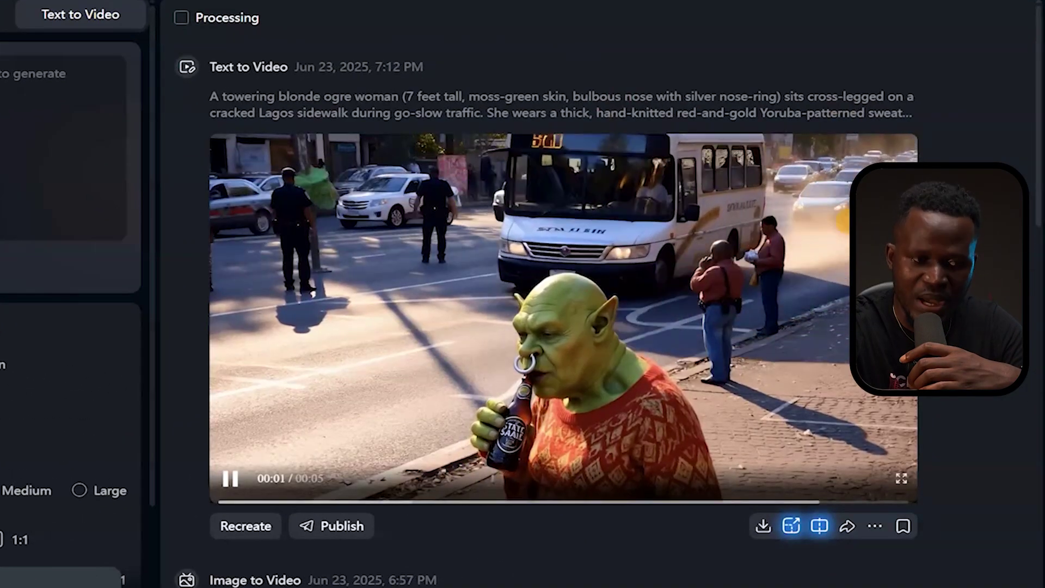
scroll(777, 290, down, 8)
scroll(563, 315, down, 2)
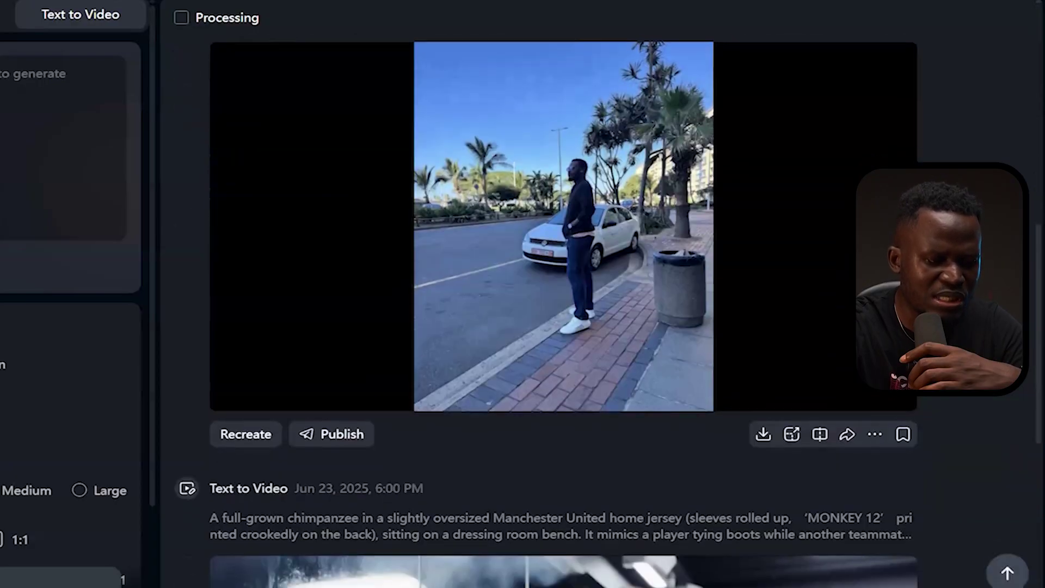
mouse_move(662, 221)
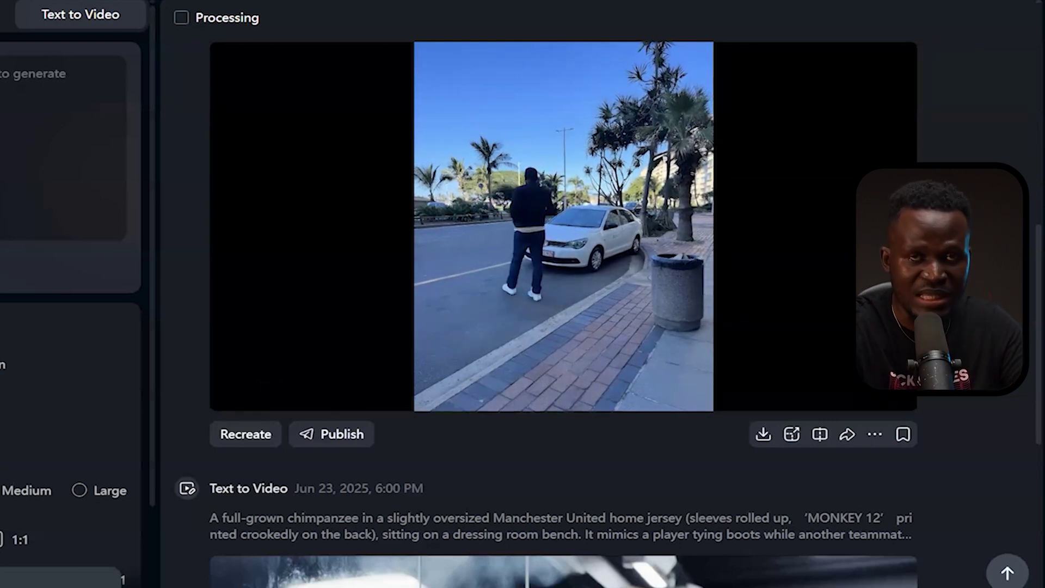
scroll(564, 313, down, 6)
click(644, 431)
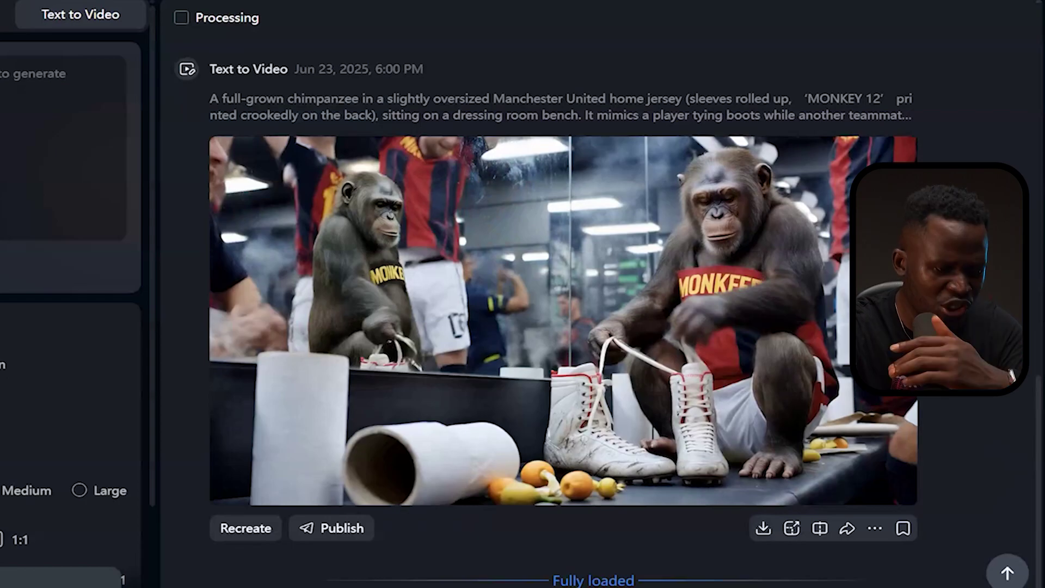
scroll(564, 305, up, 15)
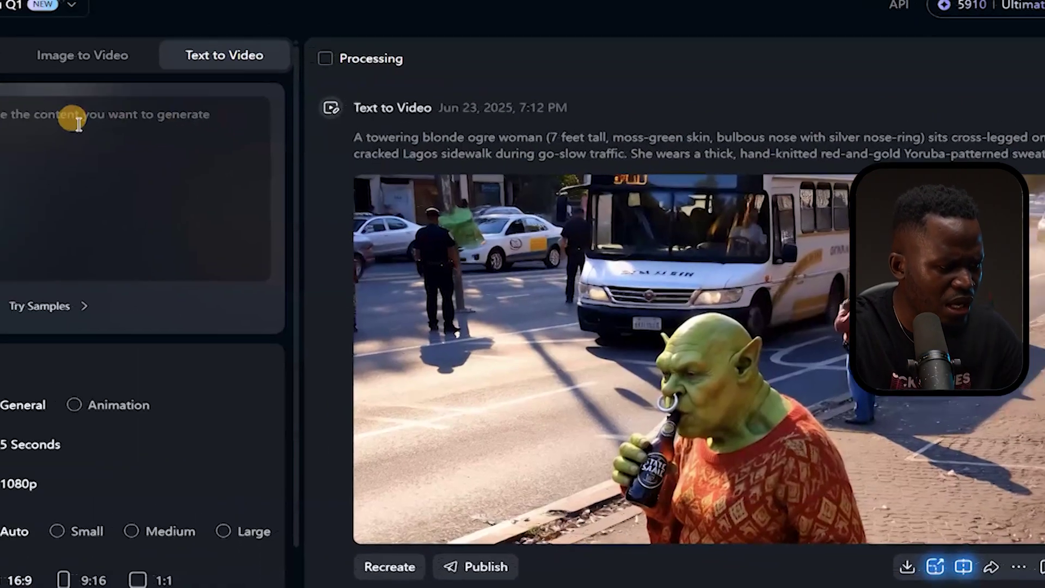
Generate one video from a prompt describing a tearful blonde woman talking to a man with his back to the camera in evening light
click(0, 83)
text(A blonde woman is talking to a man, her eyes filled with tears, visibly emotional and crying. her voice trembling as she speaks. The man is in the foreground, slightly out of focus, his back facing the camera. The scene is cast during the evening with soft, warm lighting casting long shadows. The woman is dressed casually, her expression full of sorrow and urgency.)
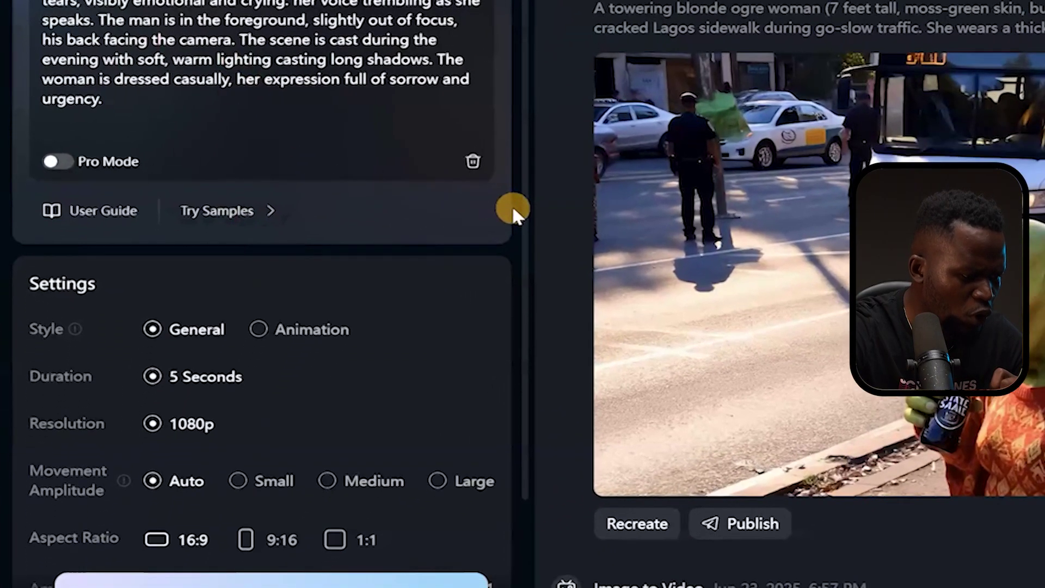
scroll(429, 346, down, 2)
mouse_move(149, 209)
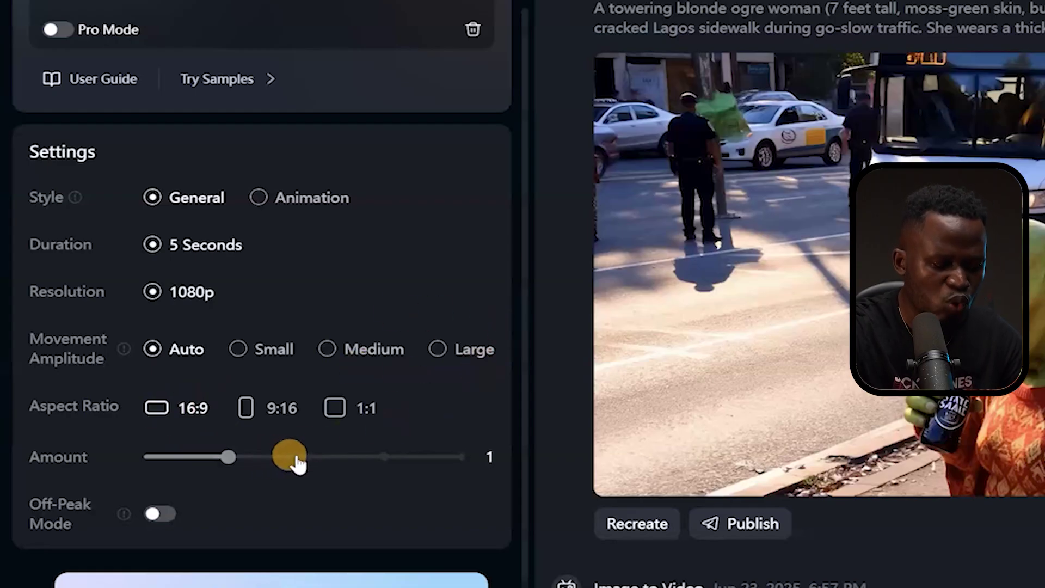
click(223, 457)
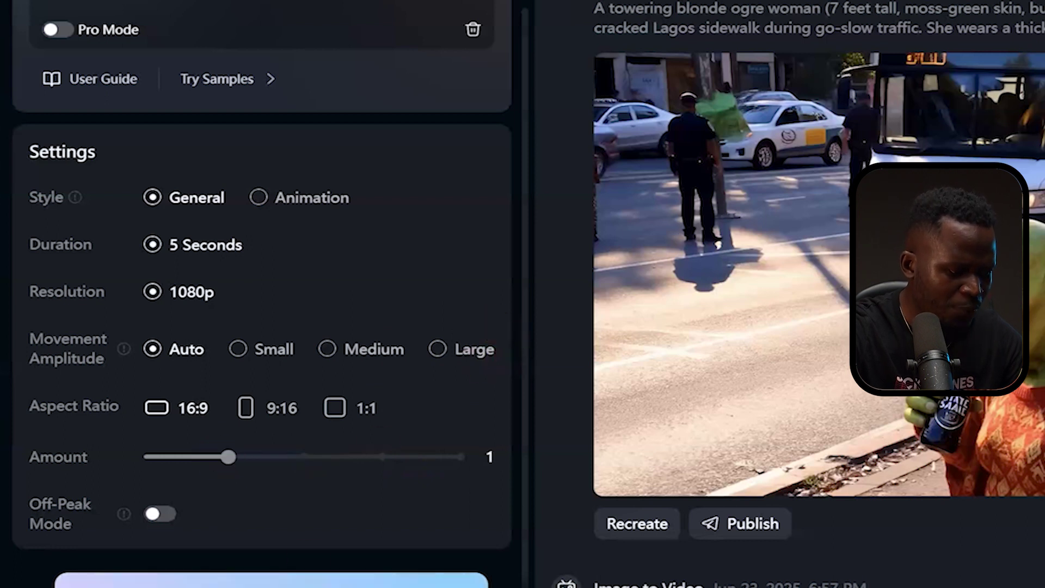
scroll(269, 534, down, 1)
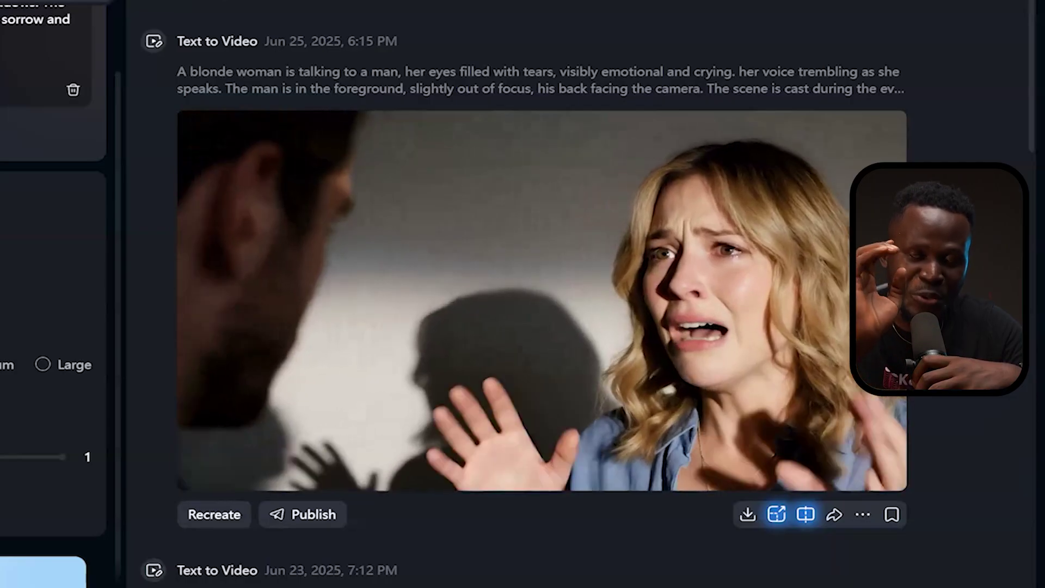
Download the video of the crying blonde woman without a watermark
click(748, 524)
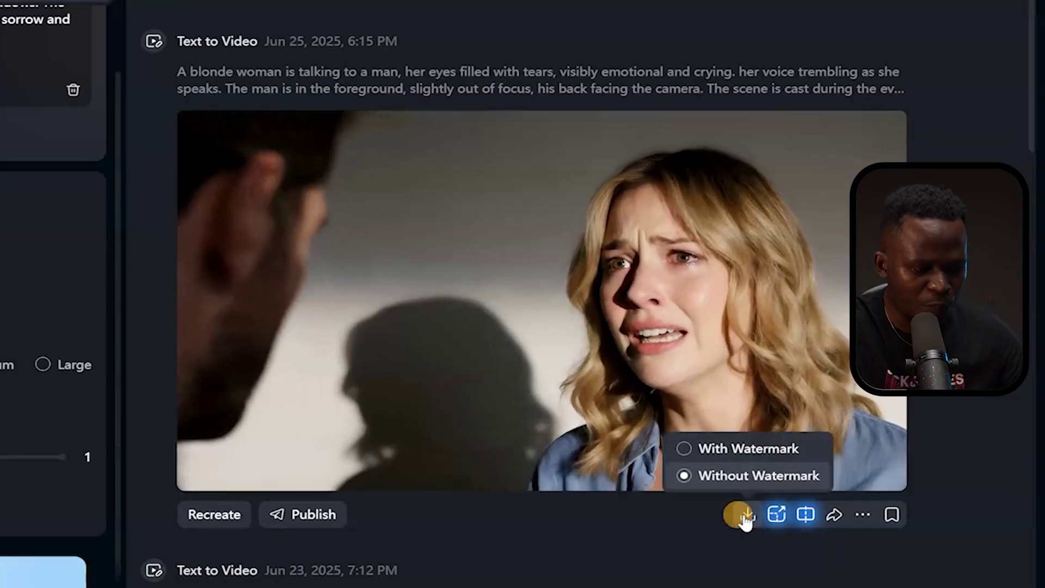
click(703, 477)
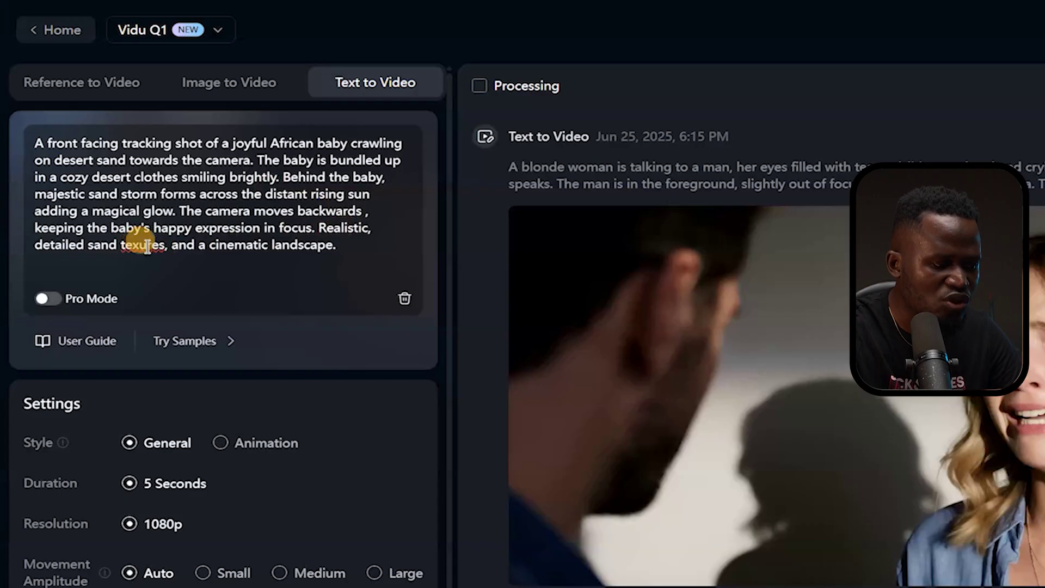
Correct the misspelled word to "textures" in the African baby desert prompt and generate the video
text(t)
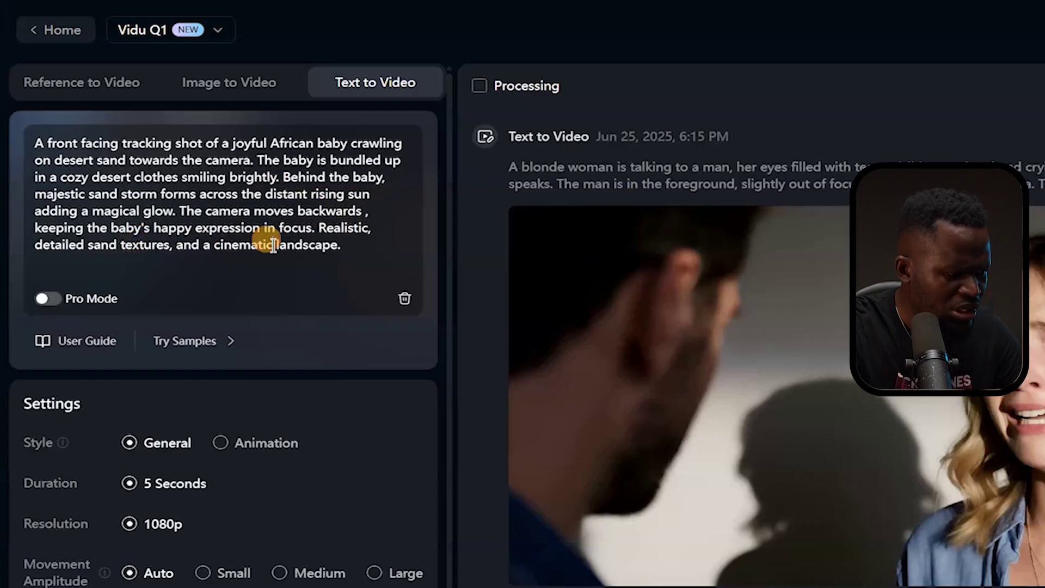
scroll(305, 454, down, 5)
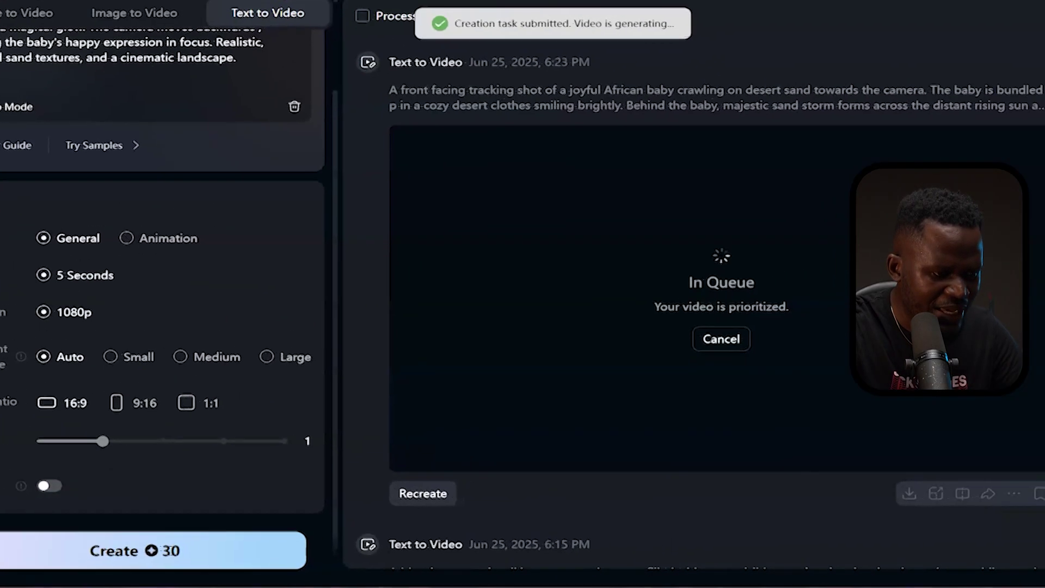
scroll(630, 364, down, 5)
scroll(630, 364, up, 5)
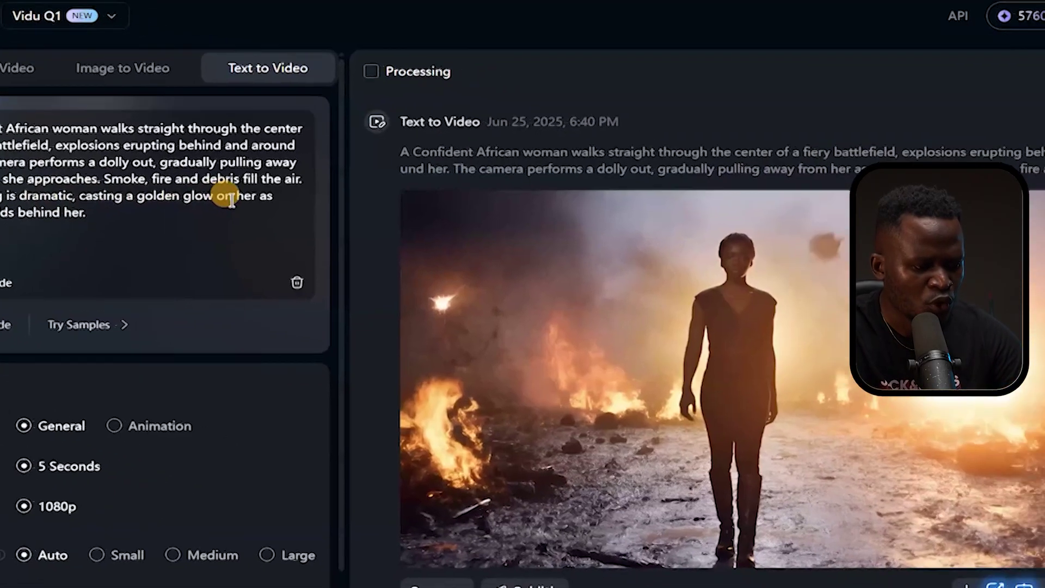
Compare the prompts and camera movements of the battlefield, rocket launch, lava boat and desert baby videos with their generated clips
mouse_move(588, 326)
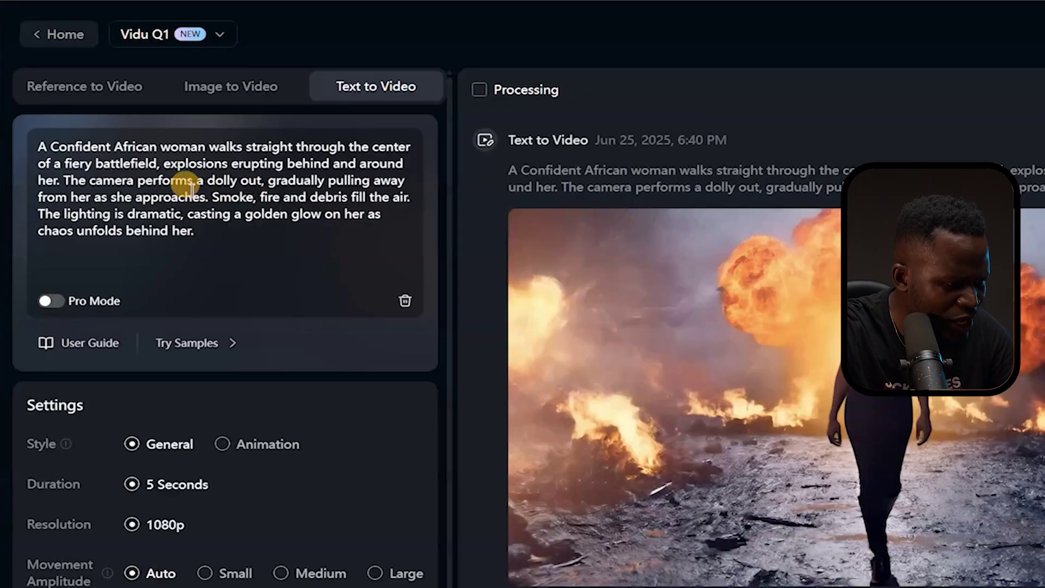
drag(202, 183, 251, 175)
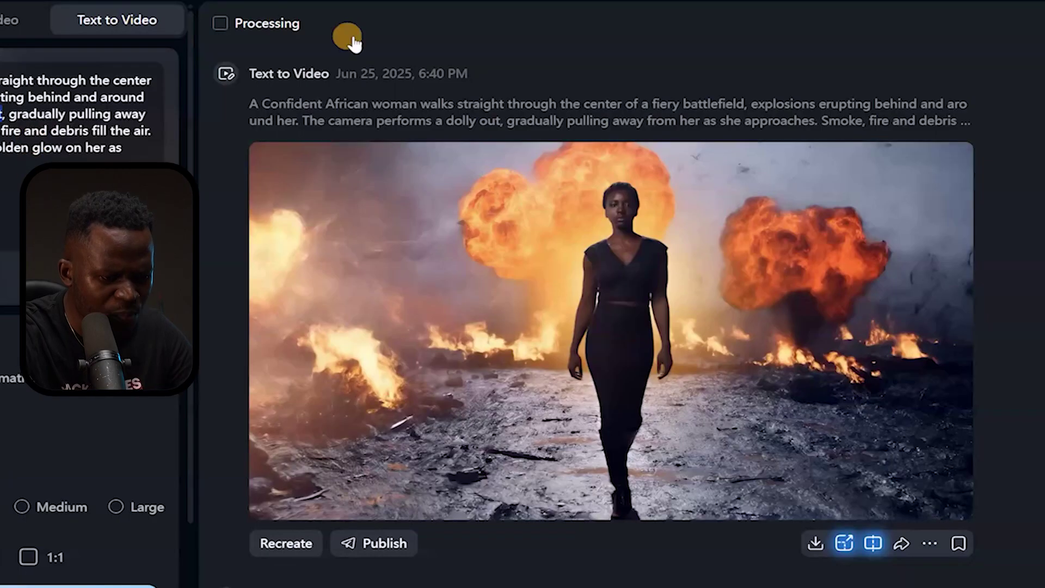
scroll(1034, 332, down, 10)
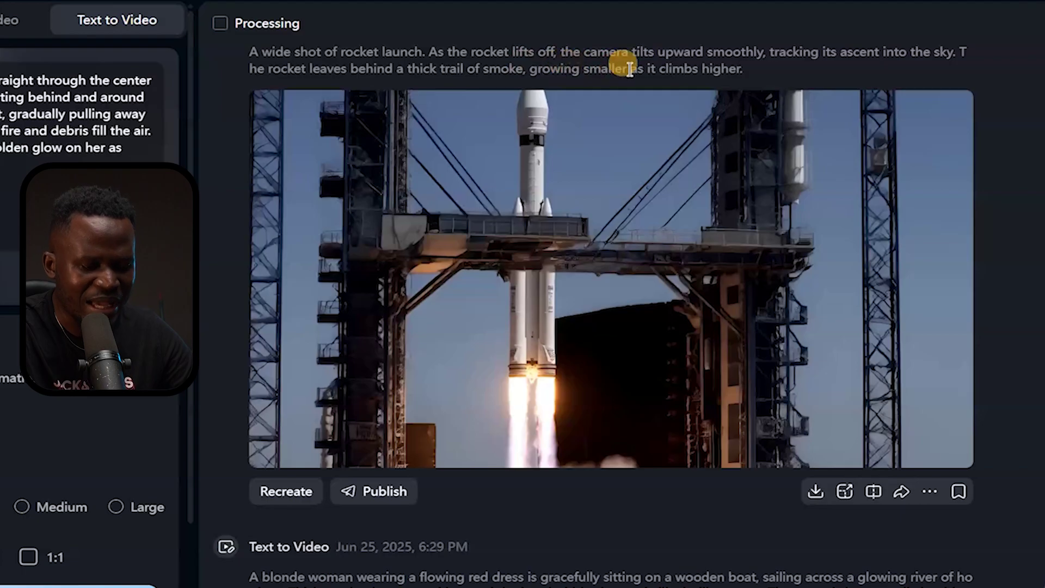
mouse_move(583, 280)
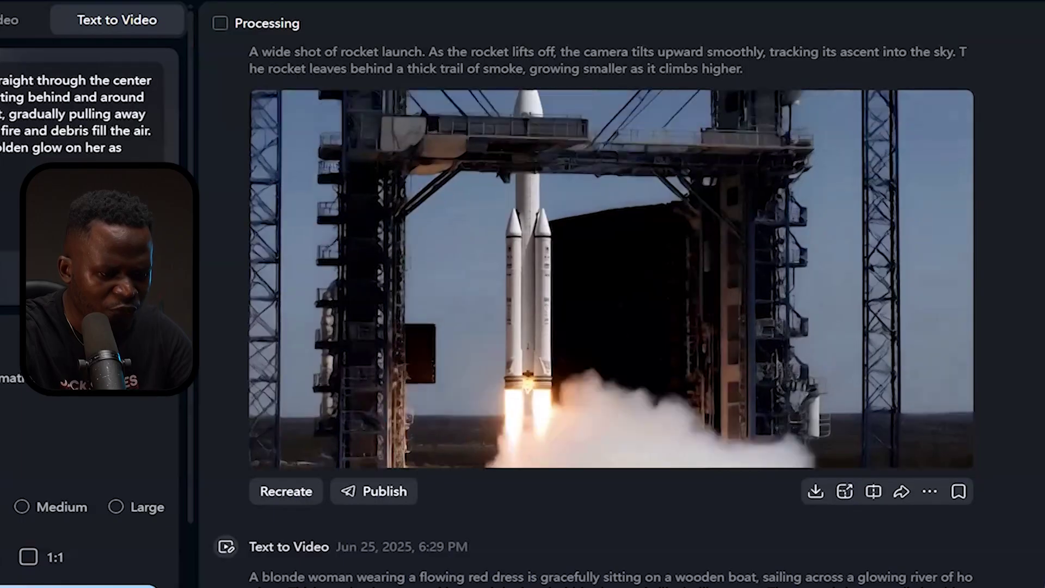
scroll(1038, 304, down, 8)
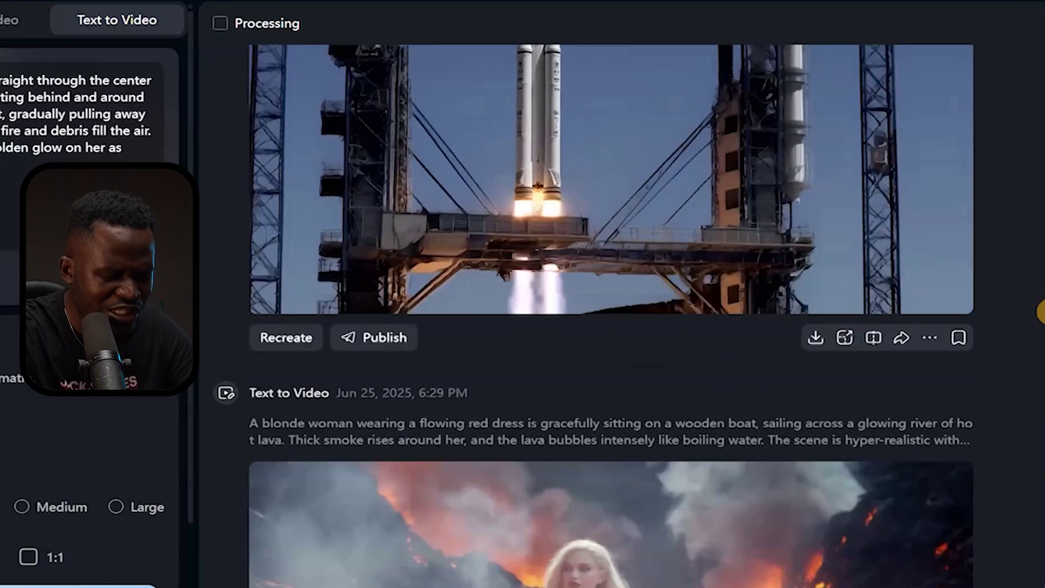
scroll(1038, 310, down, 1)
scroll(816, 272, up, 1)
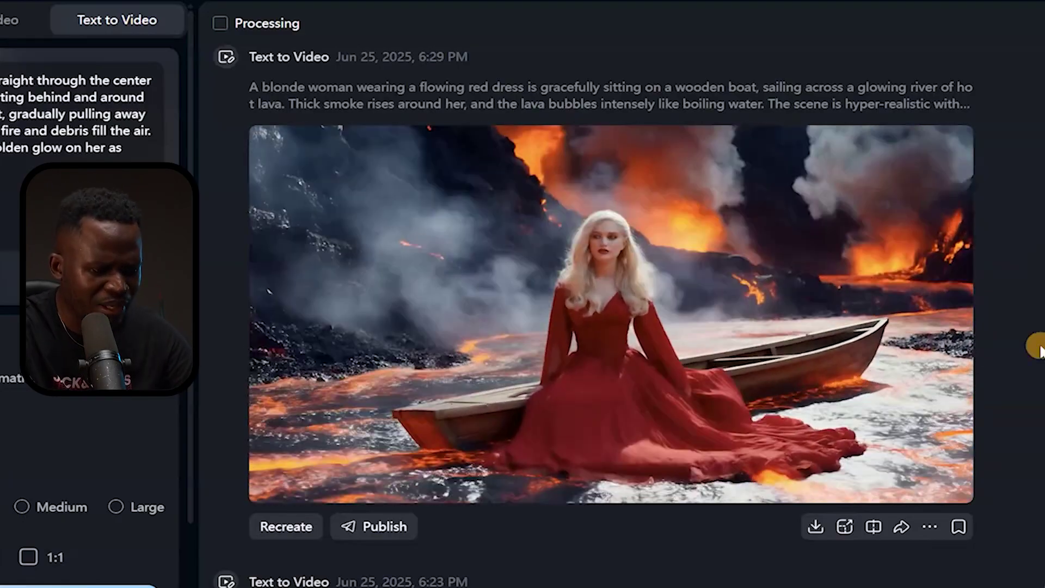
scroll(1032, 345, down, 10)
scroll(1031, 345, up, 1)
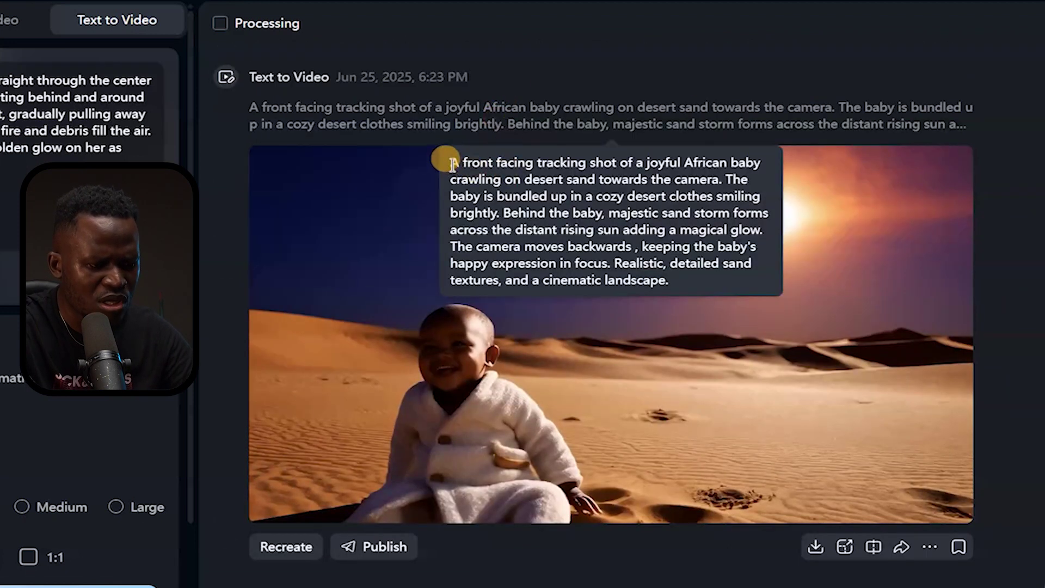
drag(452, 163, 670, 278)
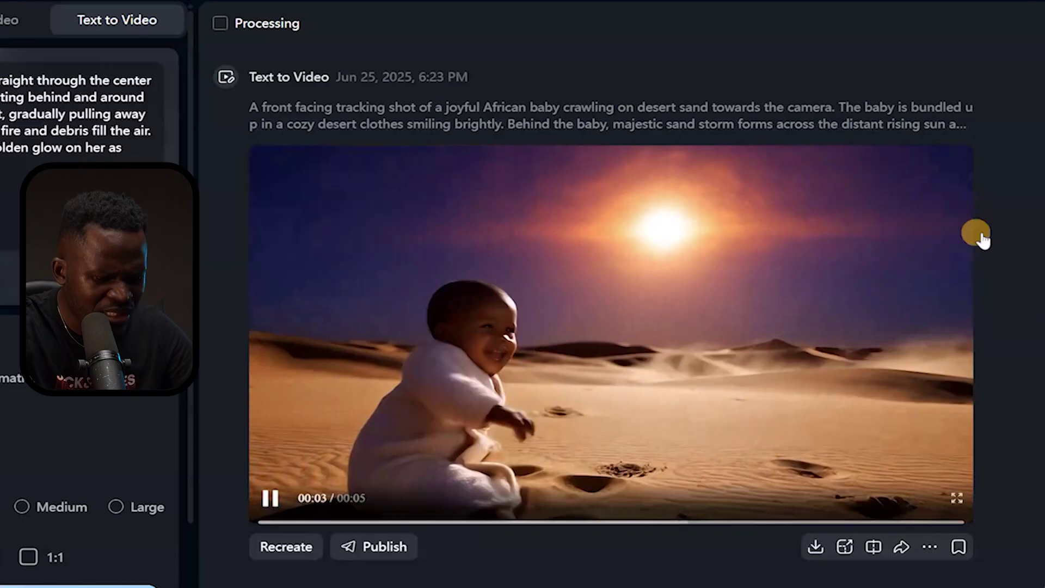
Download the desert baby, lava boat, rocket launch and battlefield videos from the creation history
click(815, 549)
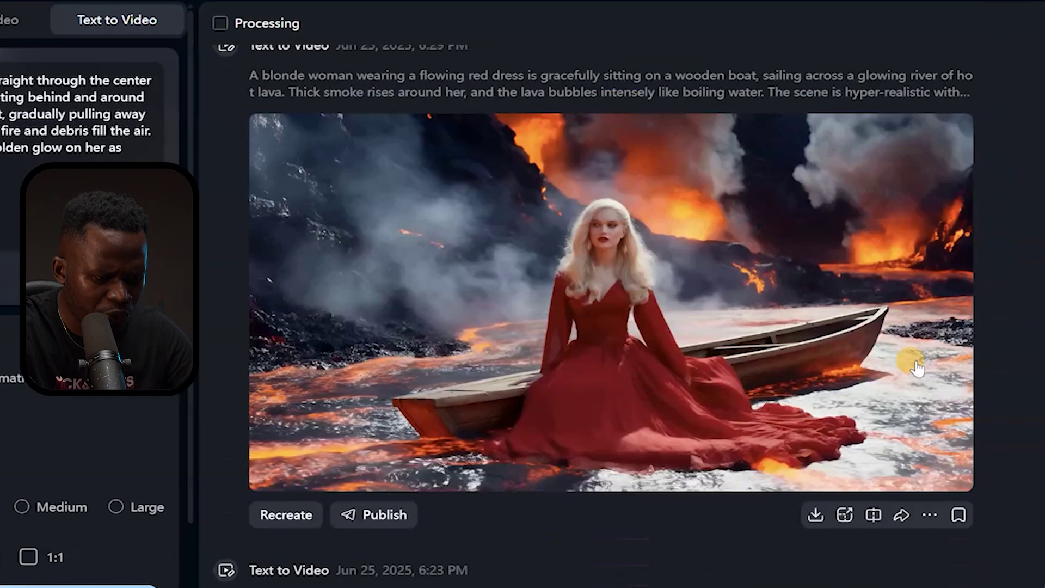
click(815, 514)
click(817, 476)
scroll(975, 298, up, 8)
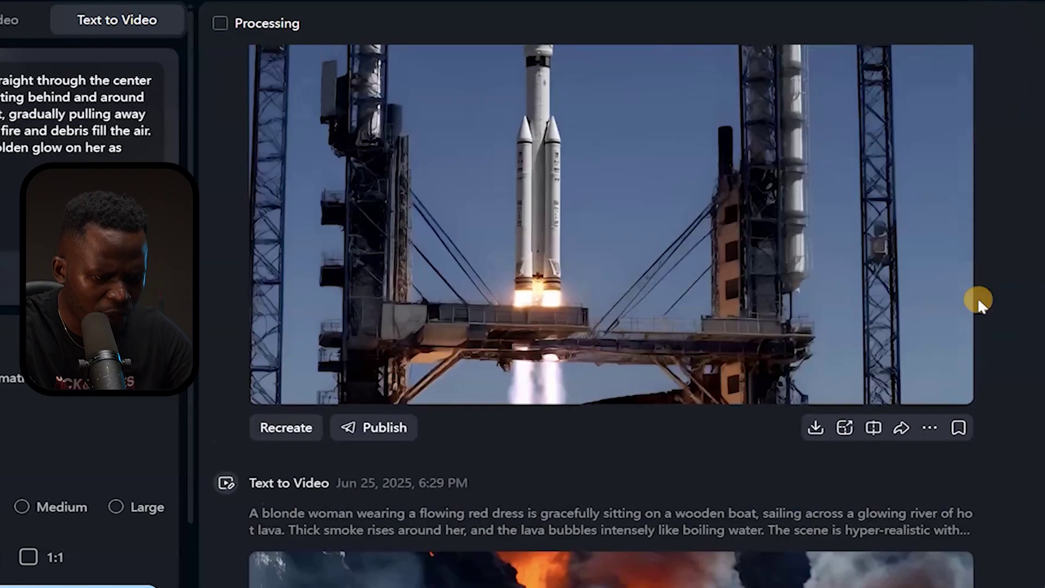
click(815, 427)
scroll(898, 321, up, 8)
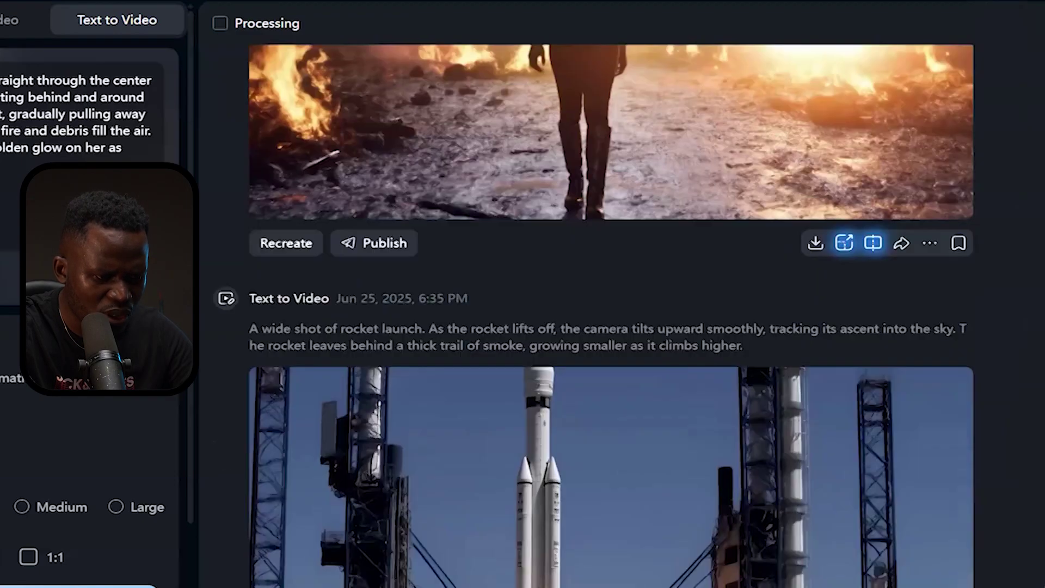
click(815, 386)
Open Image to Video from the home page and upload the photo of the man standing beside the white car as the first image
click(50, 81)
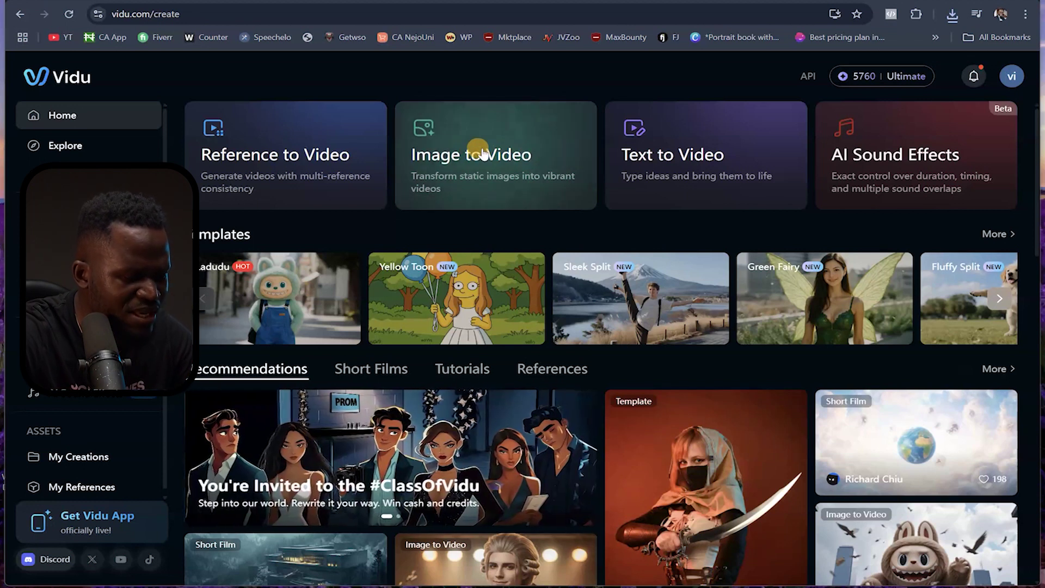
click(482, 154)
click(562, 74)
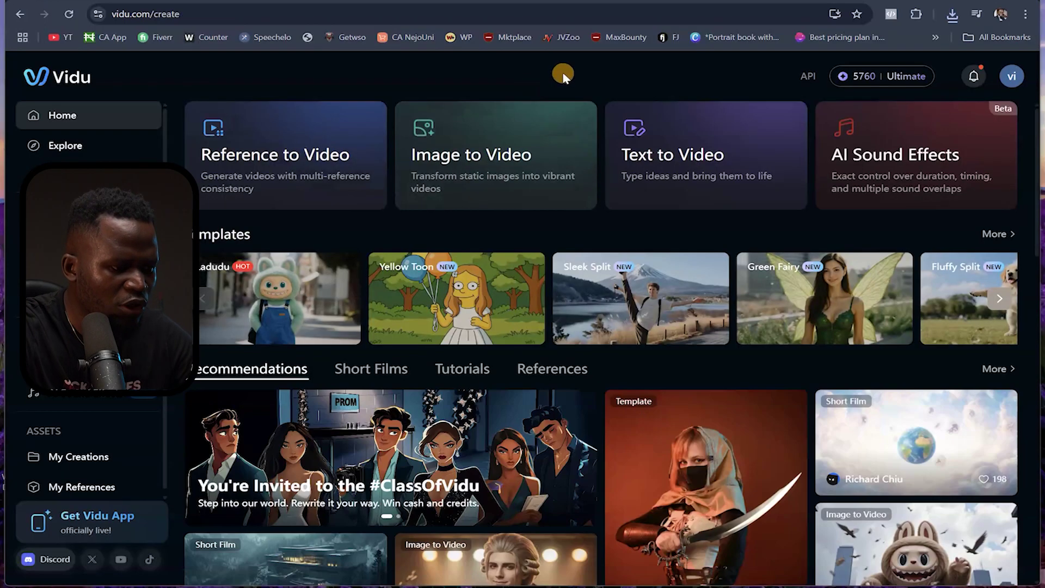
click(469, 141)
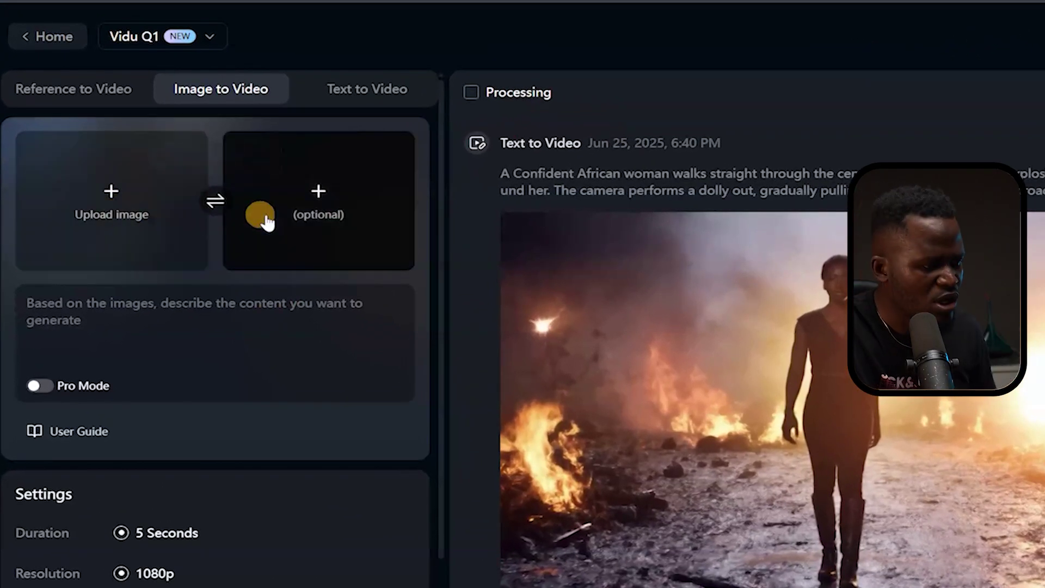
click(98, 195)
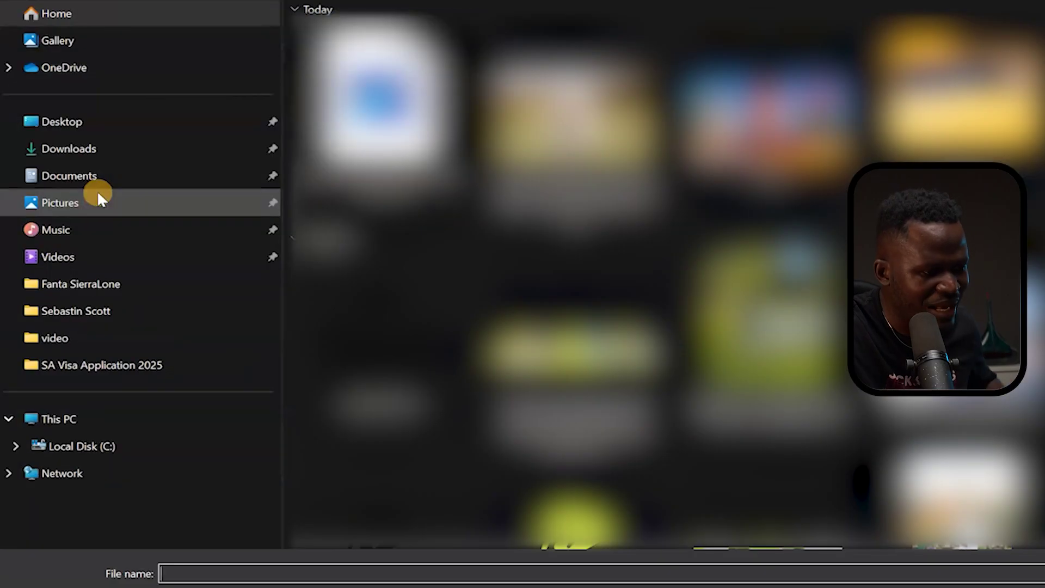
double_click(811, 48)
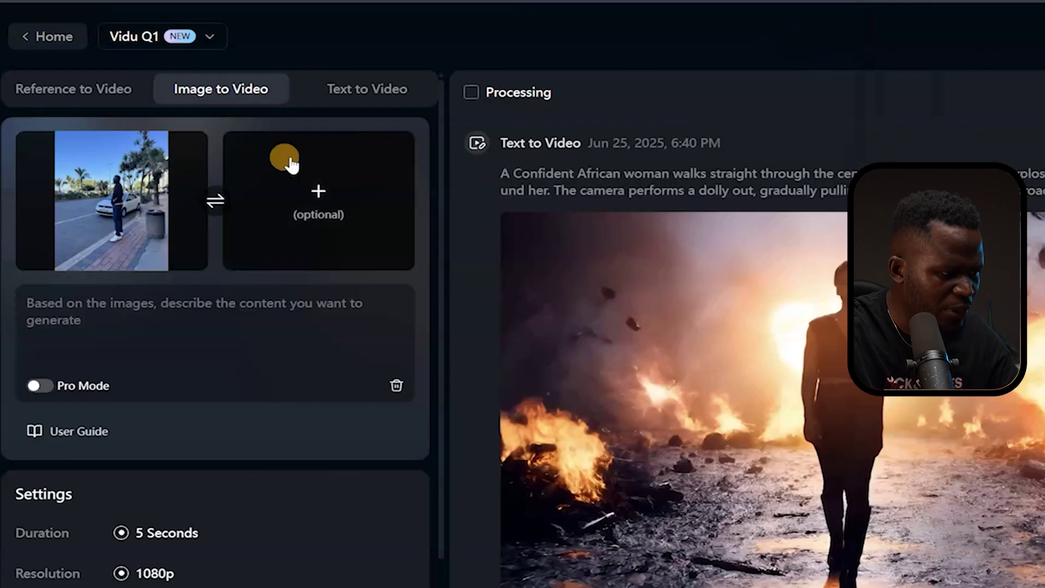
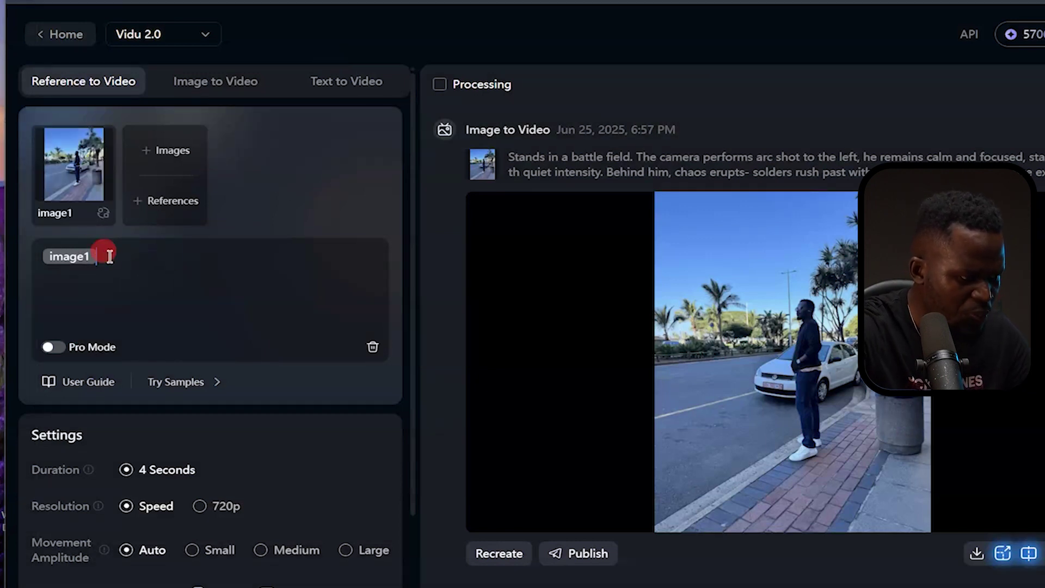
Generate a 720p video from image1 with the prompt "man holding a gun in her hand, walking inside an abandoned building."
text(man holding a gun in her hand, walking inside an abandoned building)
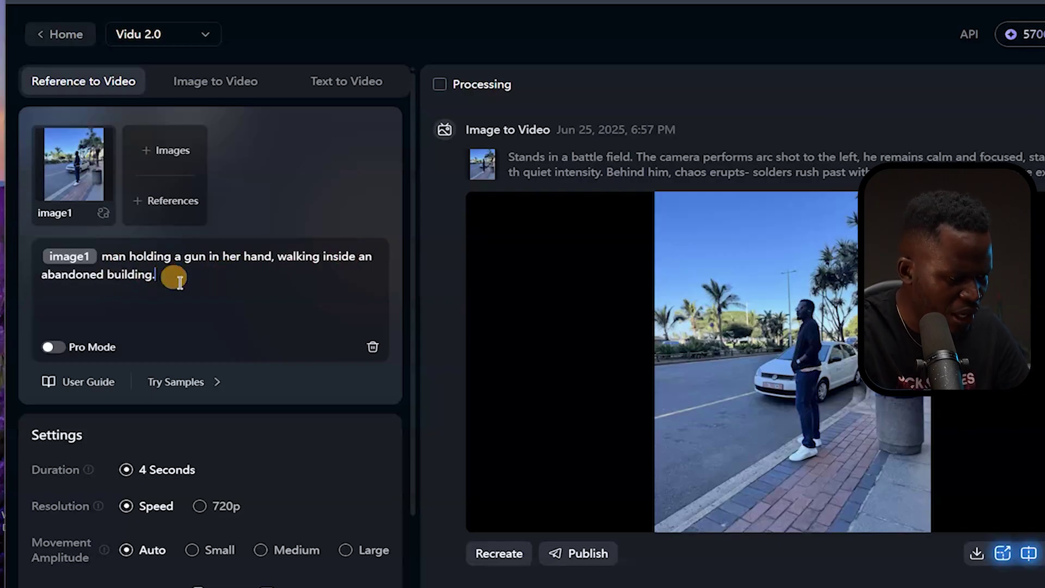
scroll(330, 442, down, 3)
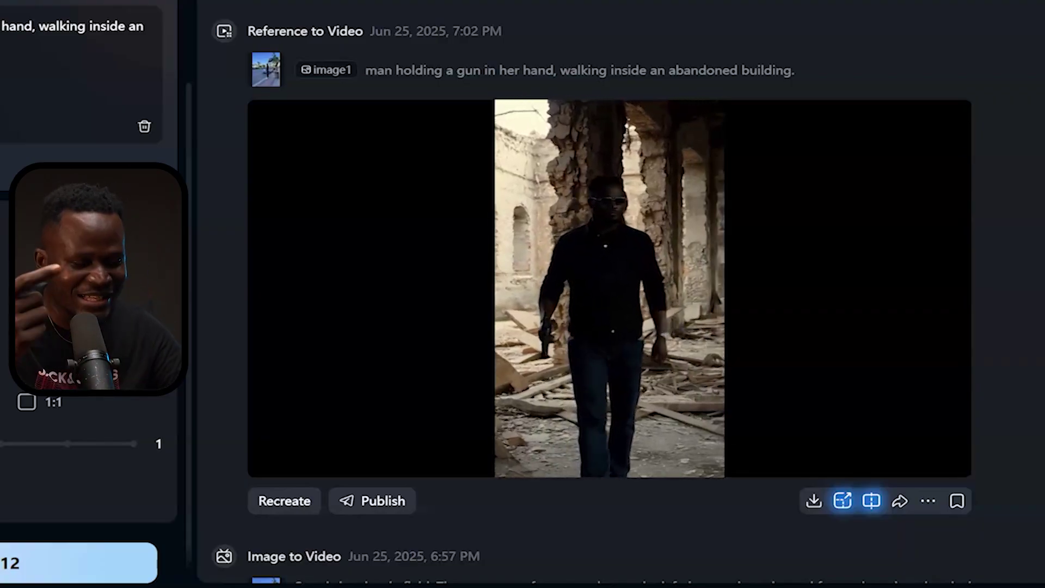
mouse_move(746, 229)
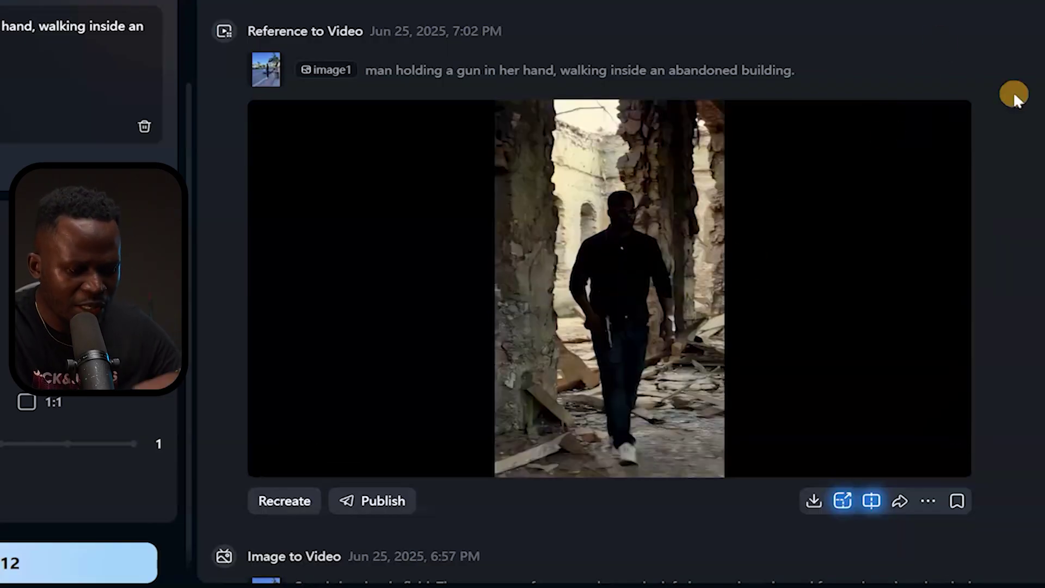
Download the abandoned building video without a watermark and dismiss the browser's download list
mouse_move(817, 499)
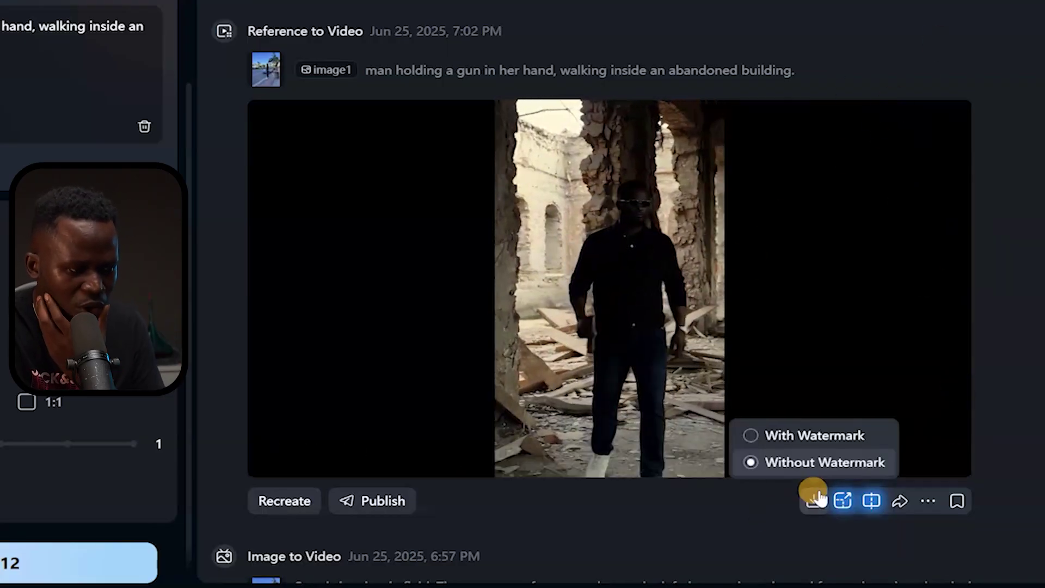
click(822, 471)
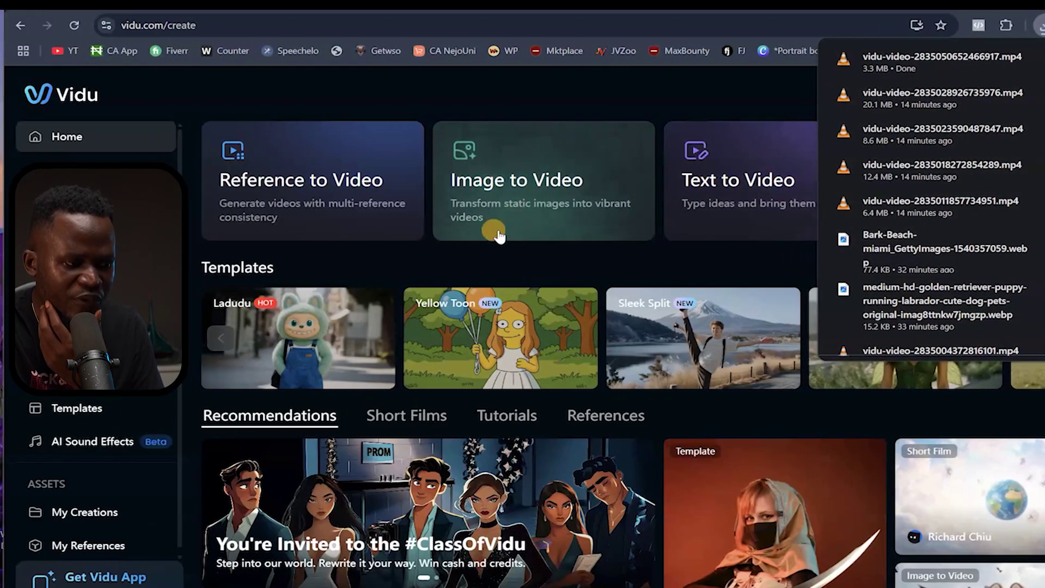
click(390, 89)
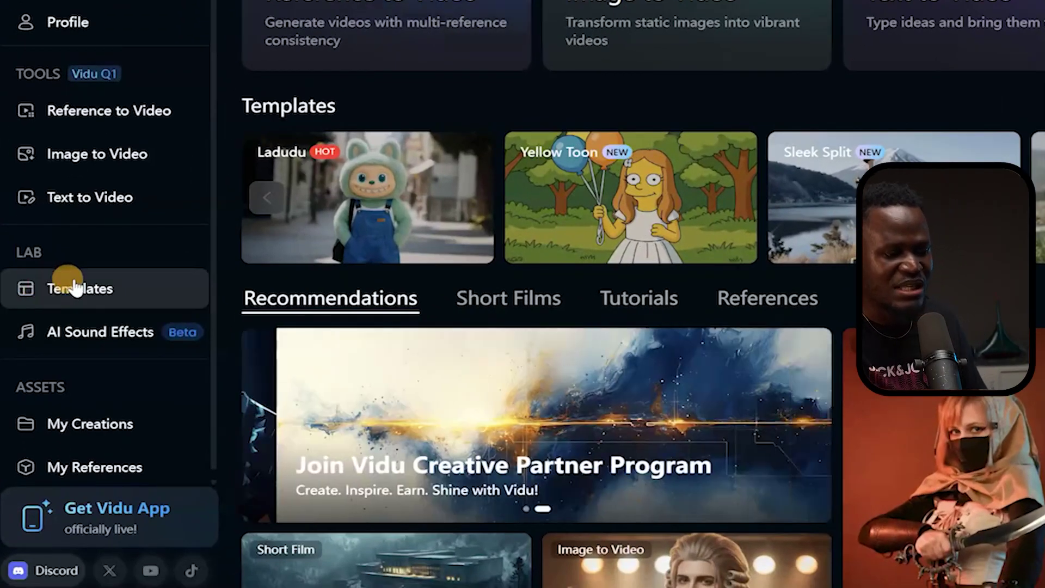
Open Reference to Video from the home page and remove the existing reference photo of the man
click(71, 285)
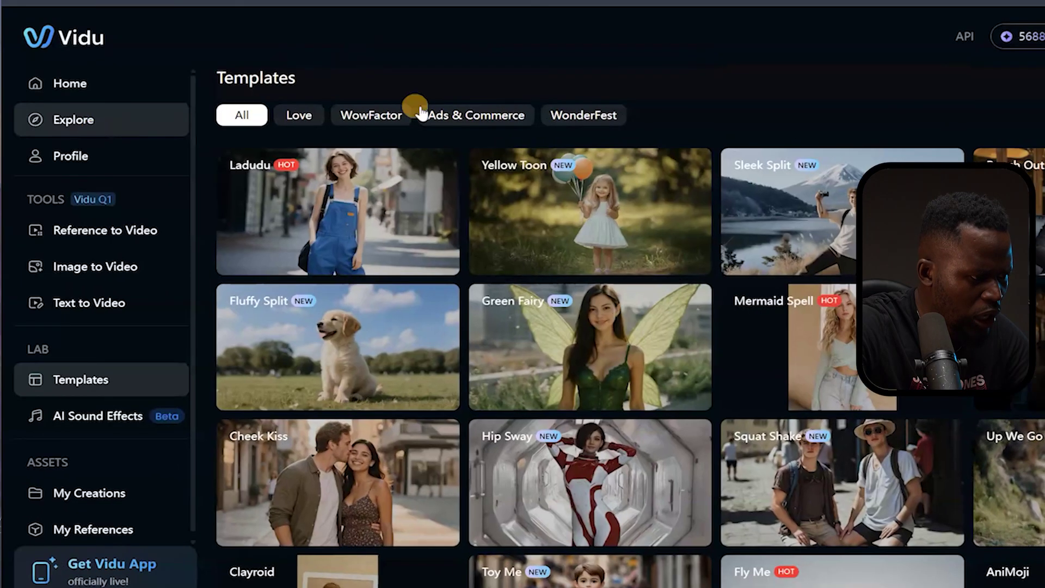
click(79, 86)
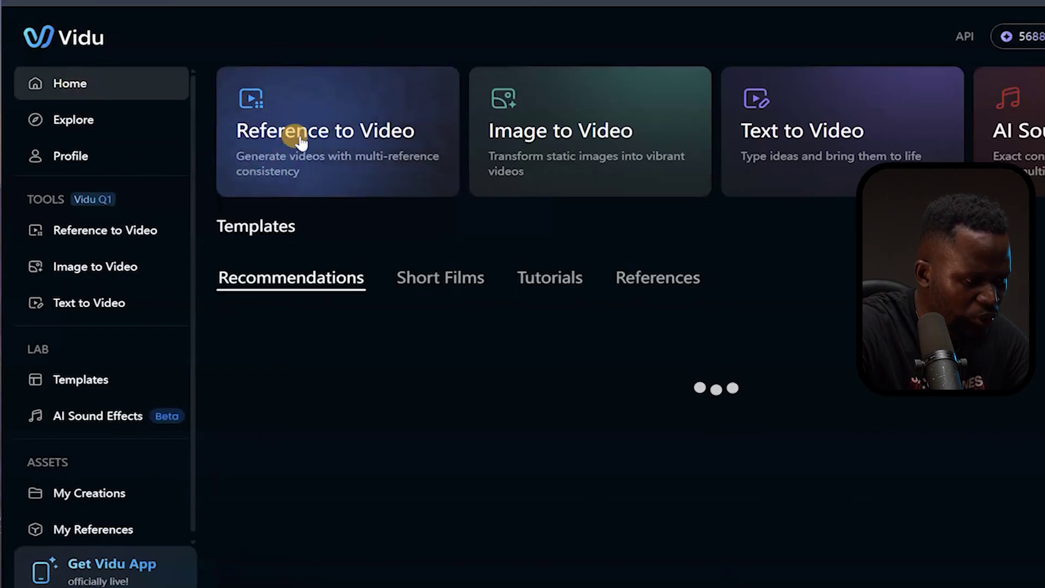
click(301, 141)
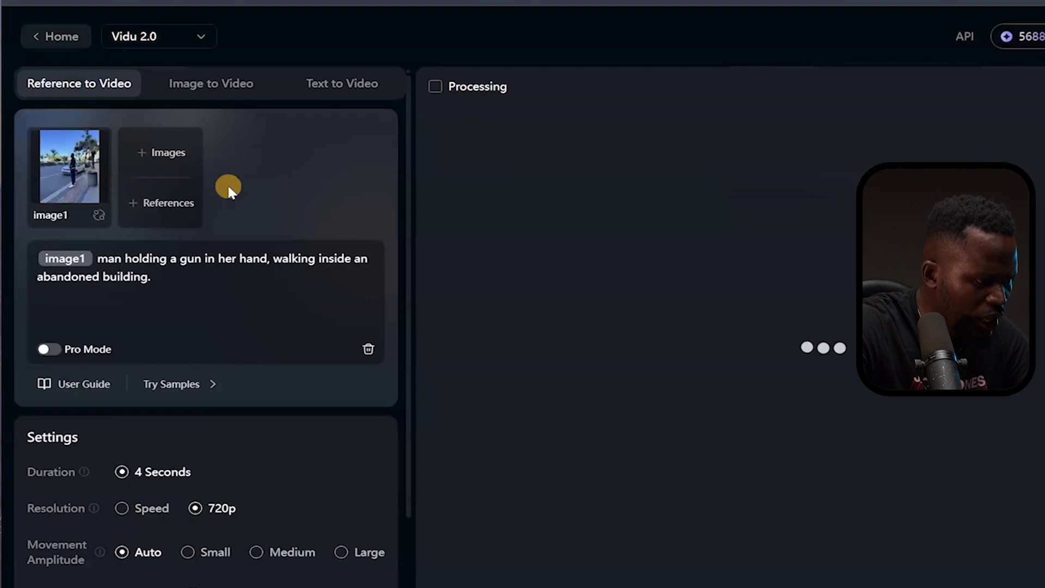
mouse_move(89, 175)
click(104, 133)
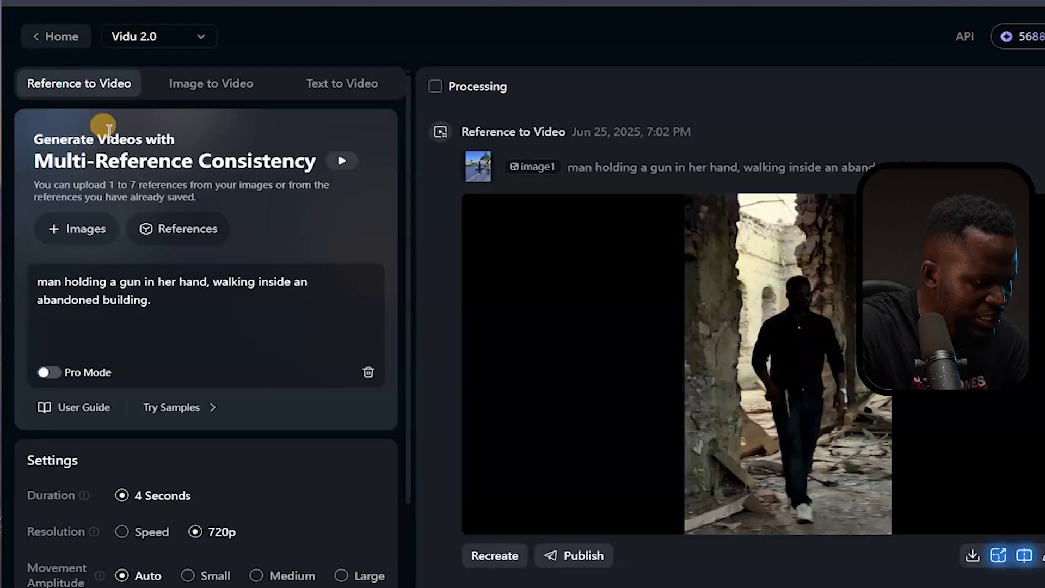
Upload the puppy photo as image1, the beach photo as image2 and the photo of the man as image3
click(76, 230)
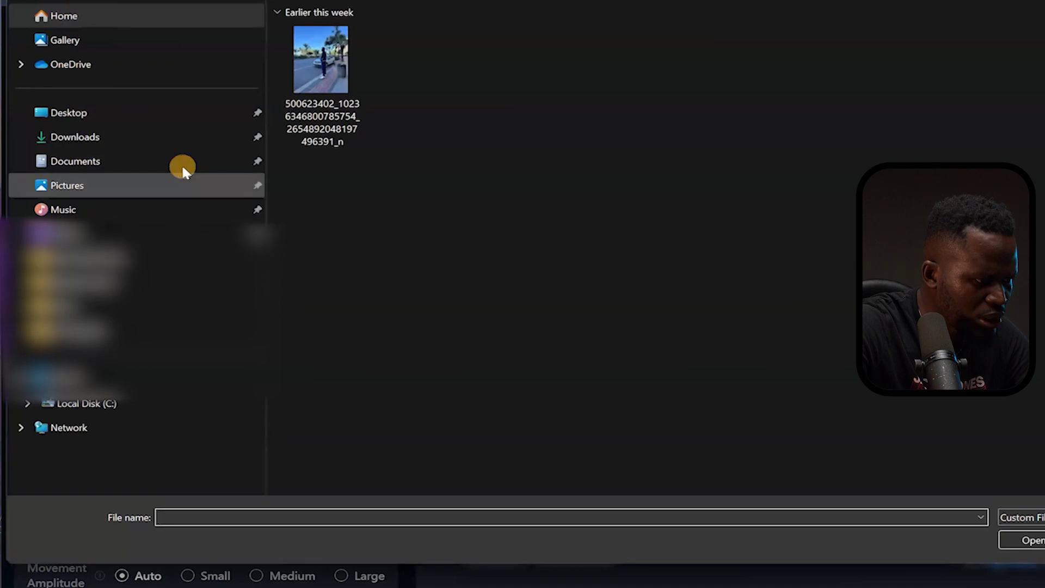
click(73, 137)
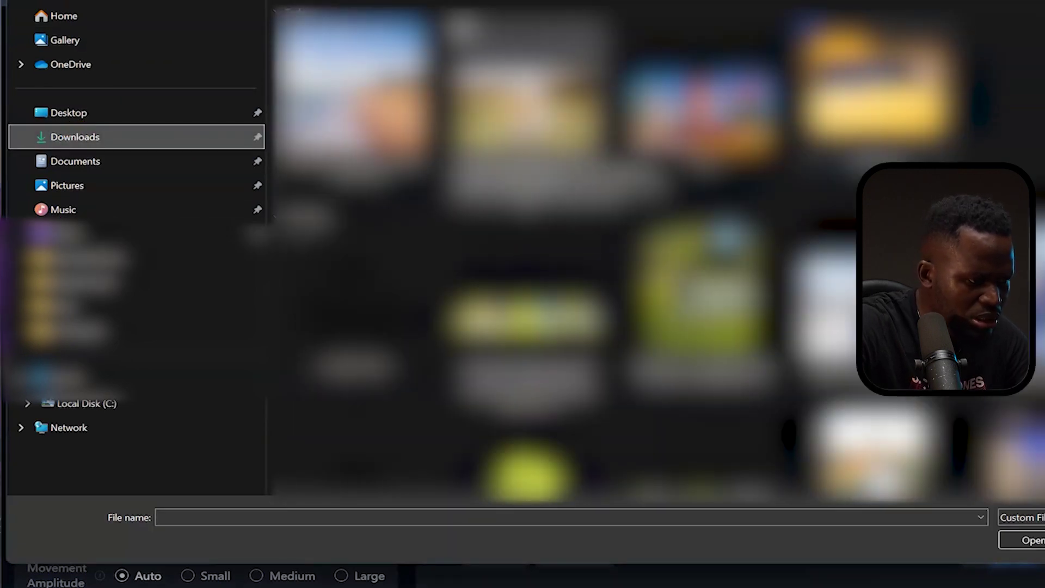
click(140, 159)
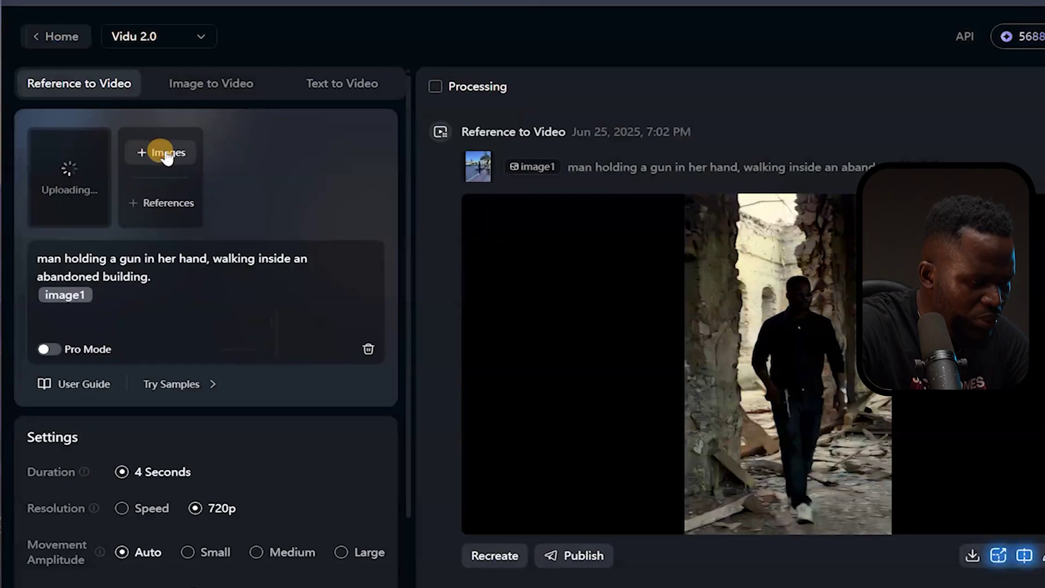
click(166, 157)
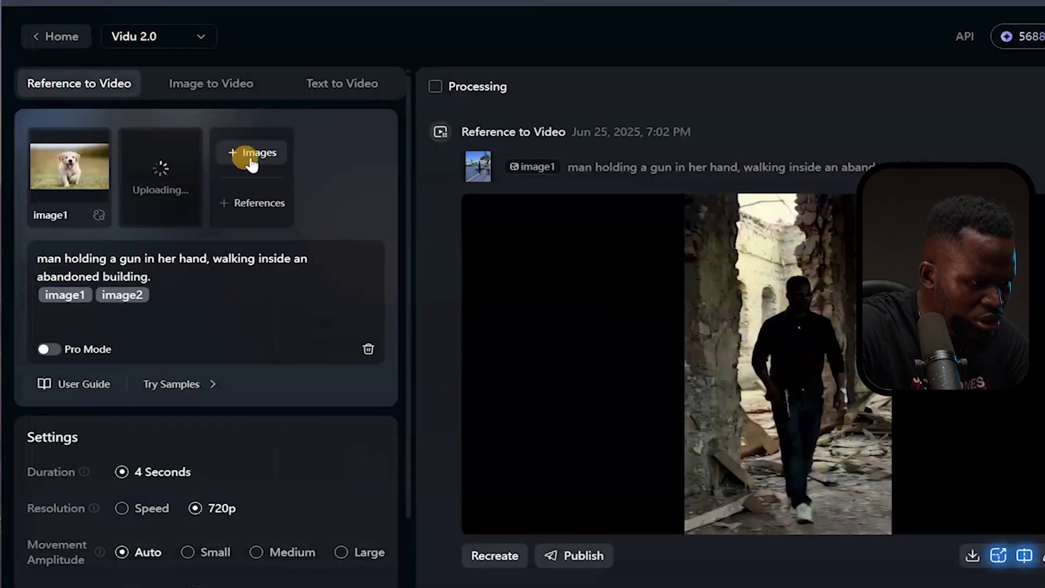
click(250, 155)
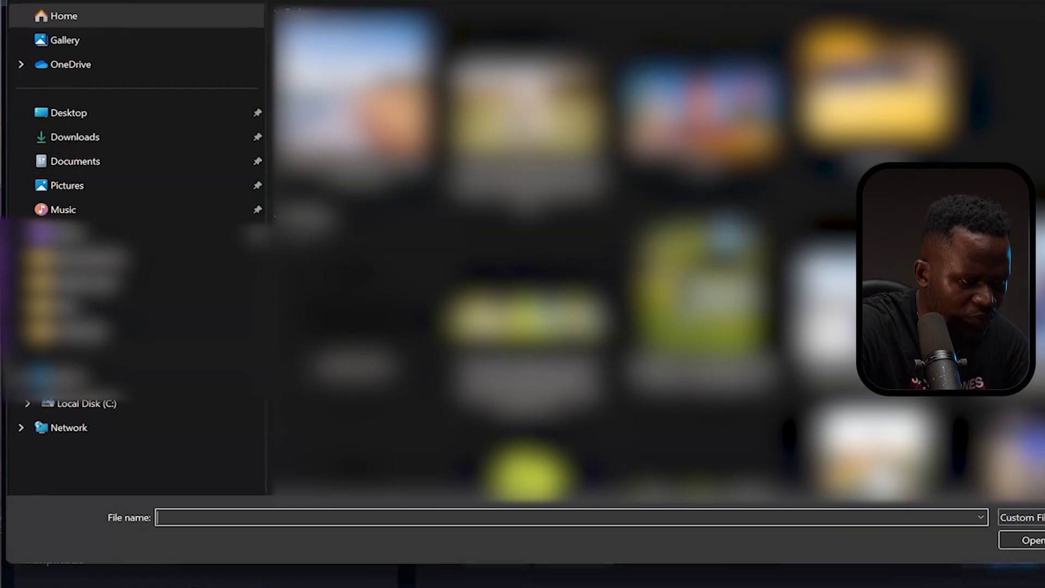
click(325, 82)
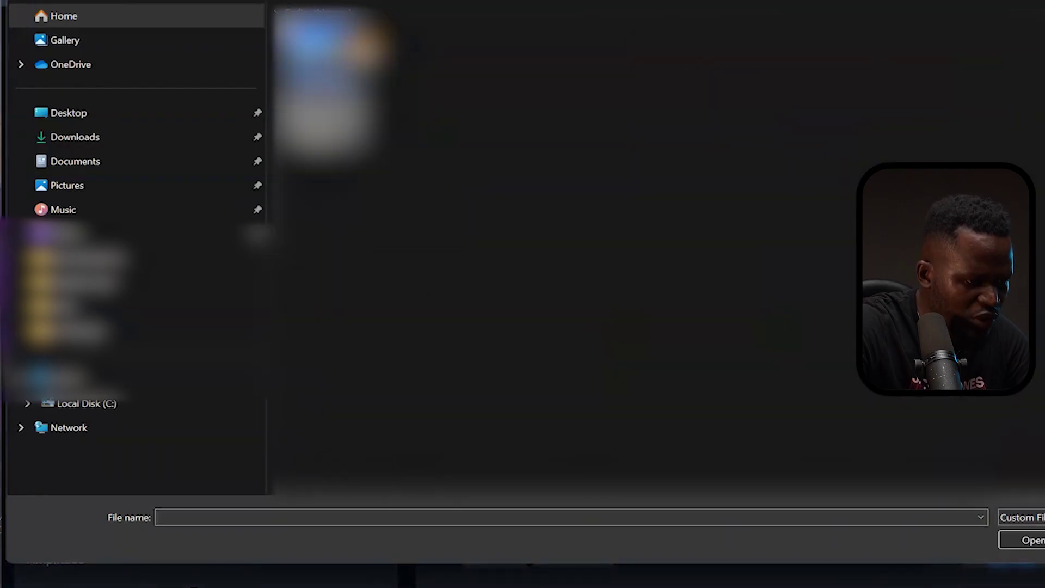
double_click(331, 51)
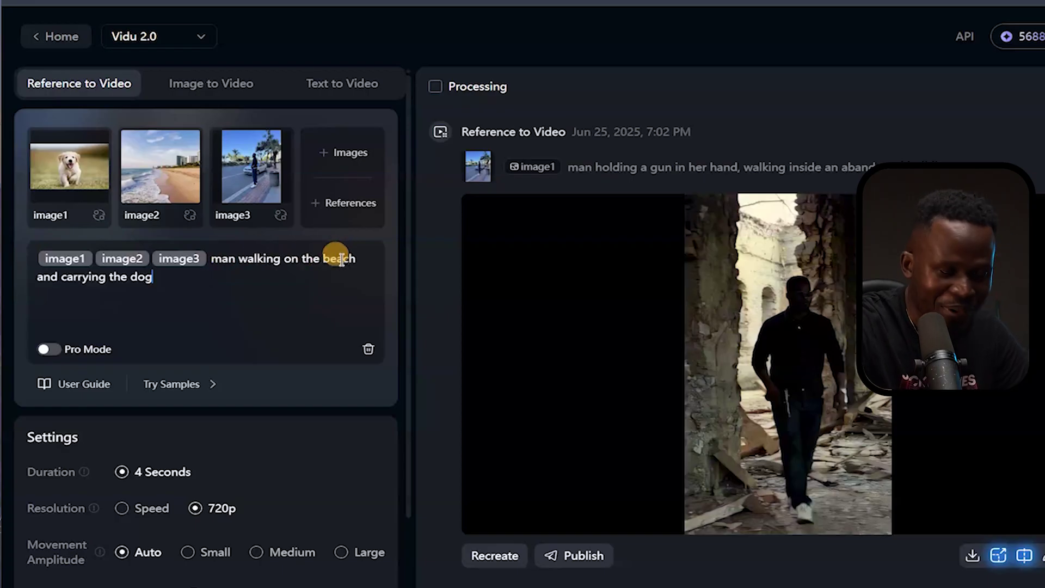
Generate a 720p, 9:16 video from the three references with the prompt "man walking on the beach and carrying the dog"
mouse_move(248, 159)
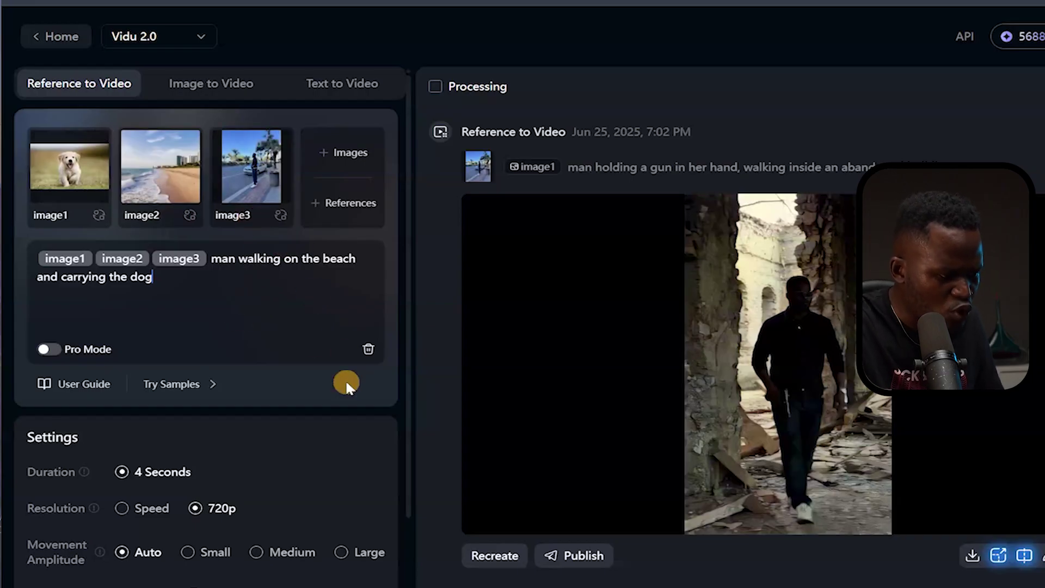
scroll(381, 383, down, 4)
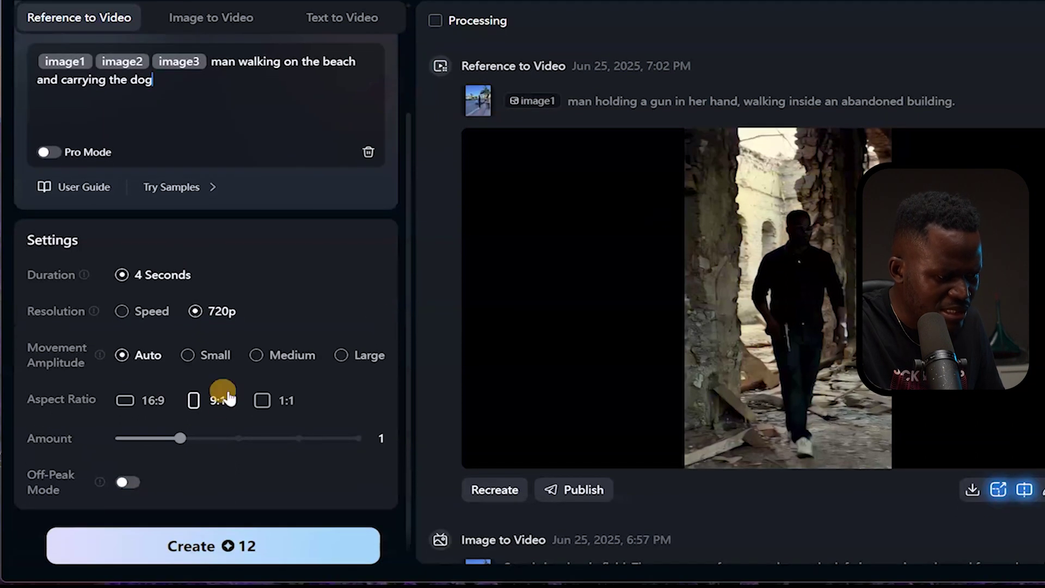
click(211, 546)
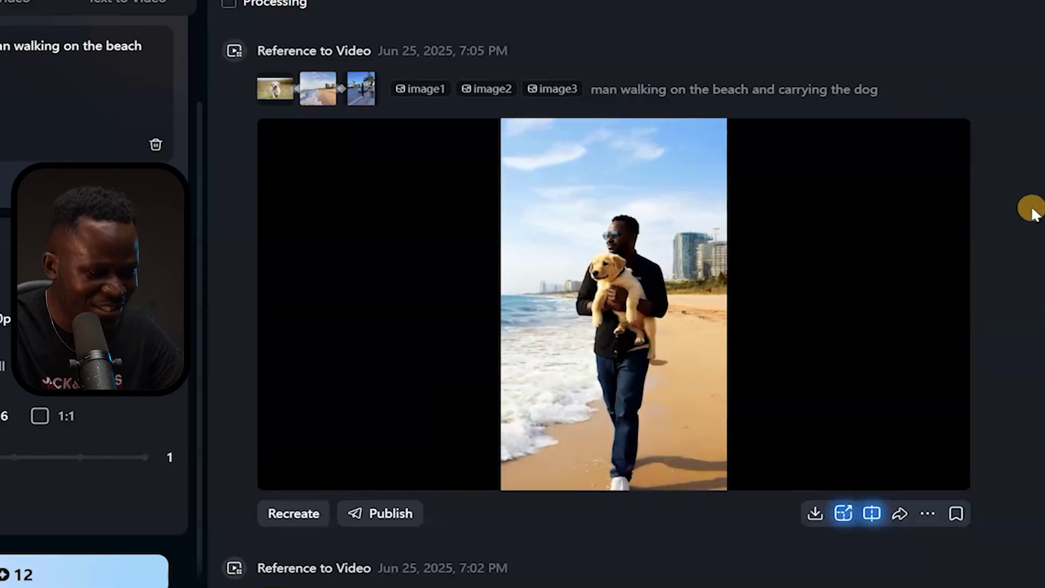
mouse_move(560, 243)
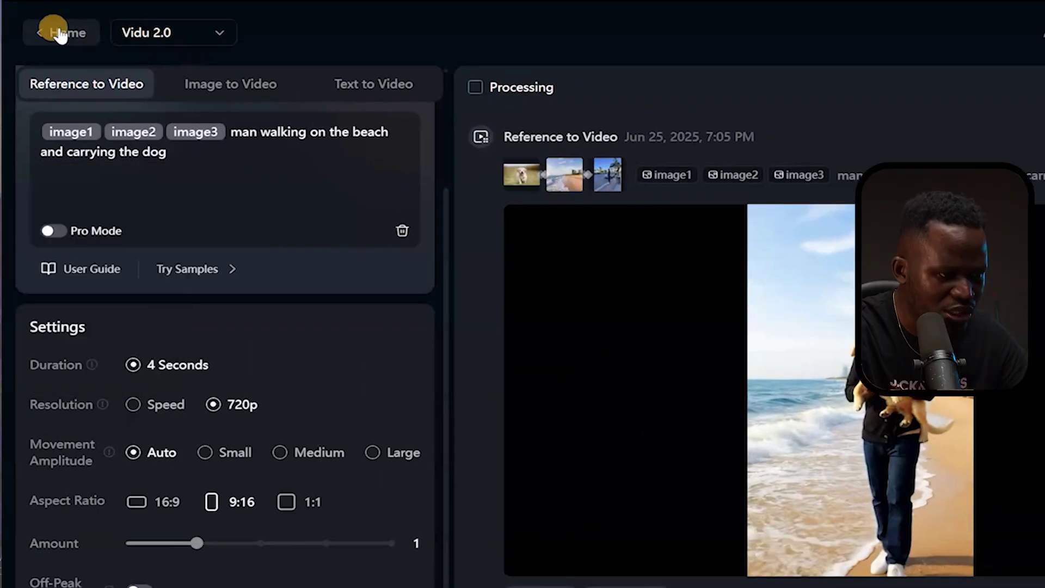
Return to the home page, browse the template library and start a creation with the Ladudu template
click(53, 32)
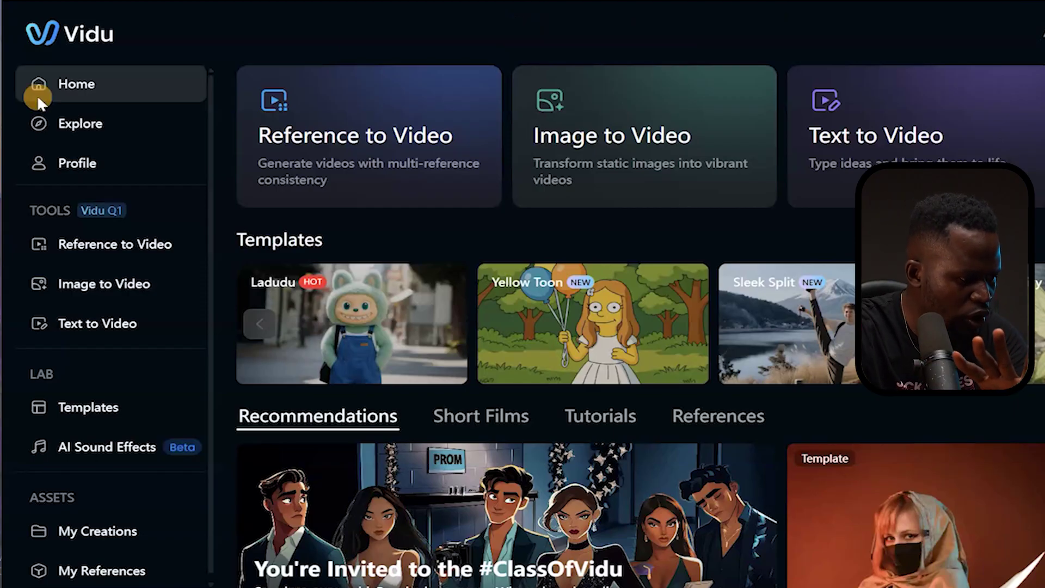
click(90, 408)
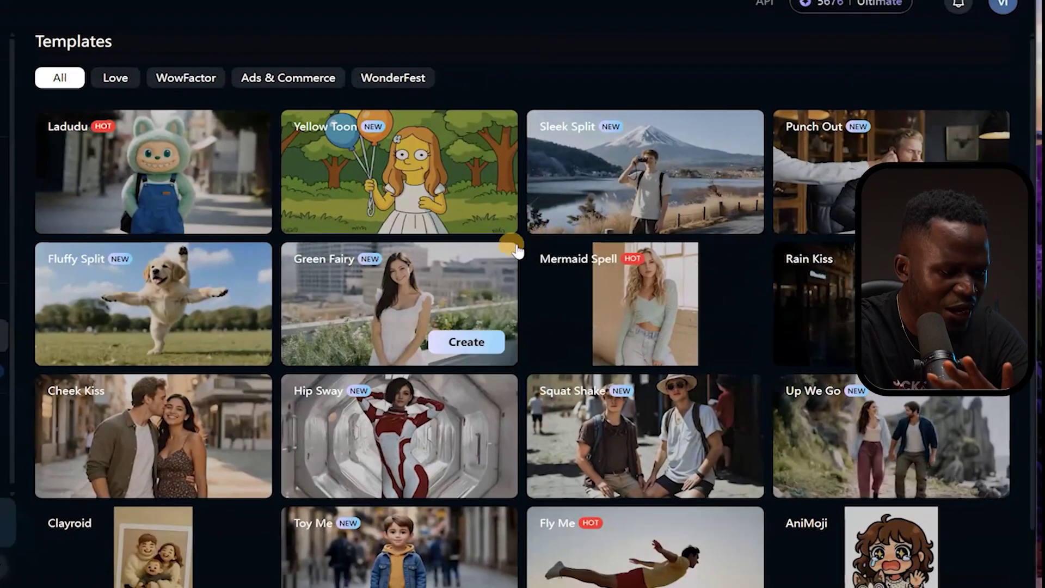
scroll(778, 309, down, 2)
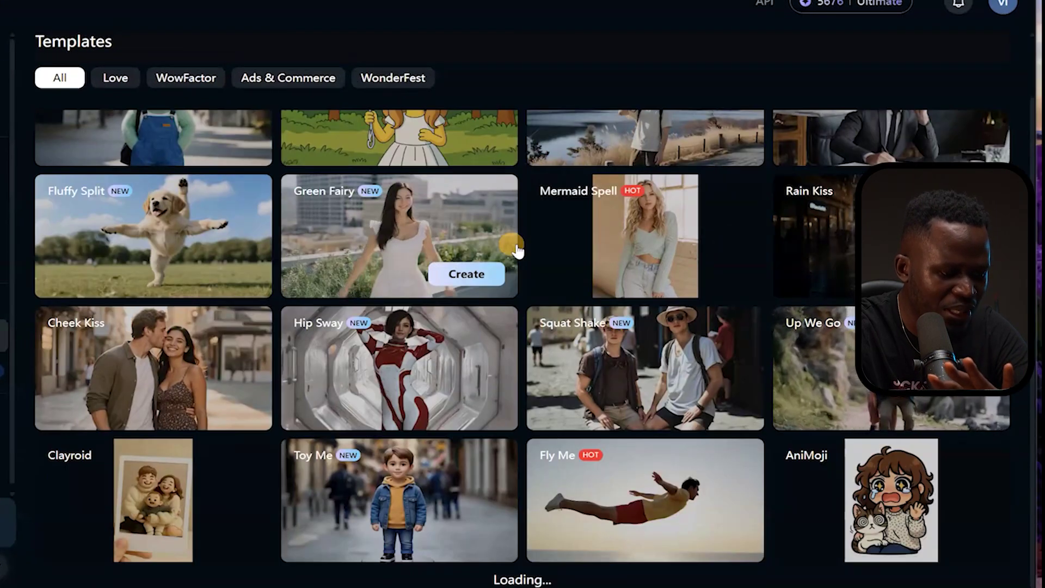
scroll(516, 250, up, 1)
scroll(516, 250, down, 9)
scroll(516, 251, down, 1)
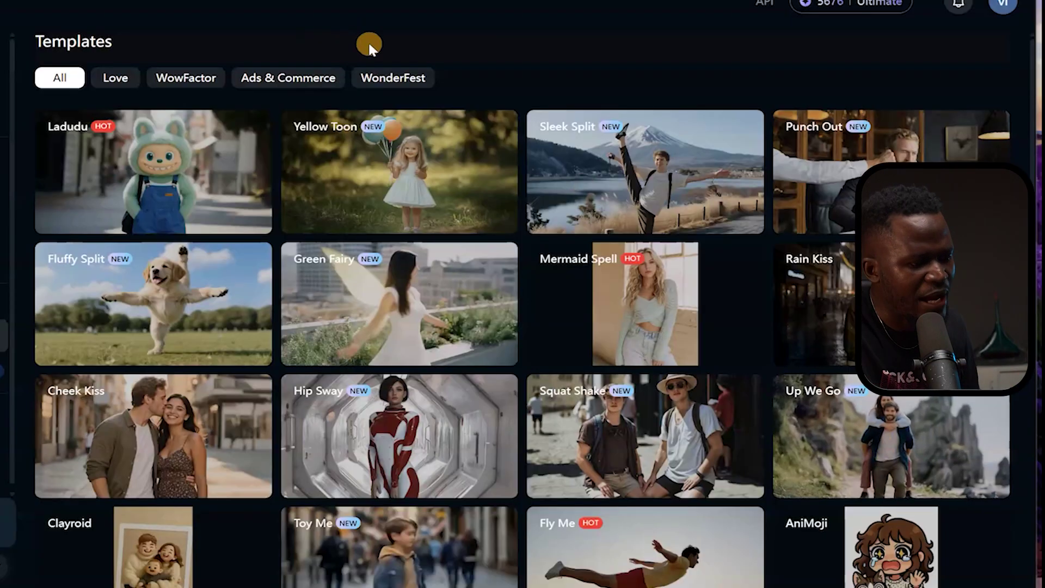
mouse_move(148, 139)
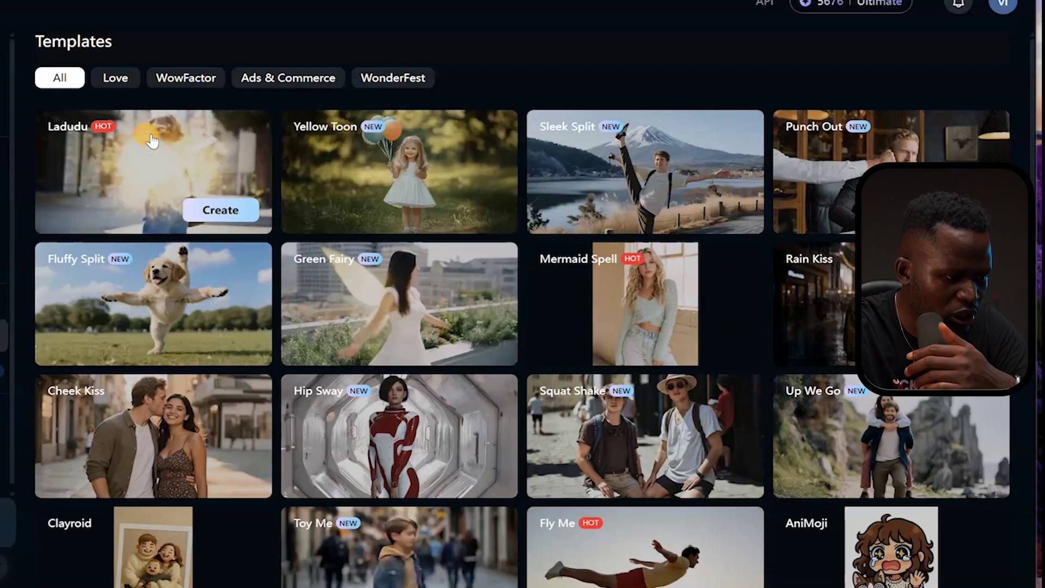
click(214, 211)
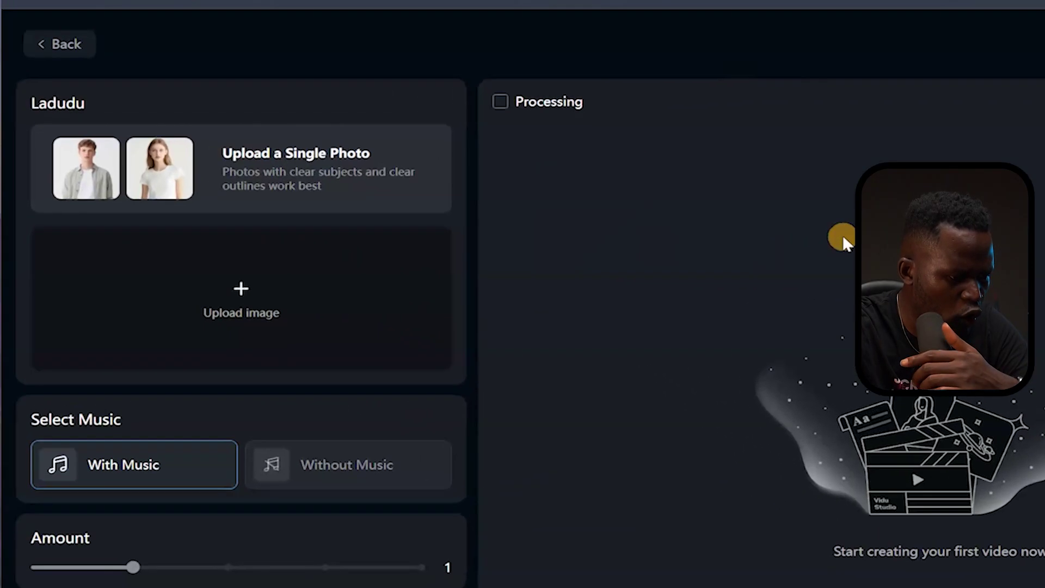
Upload the photo of the man beside the white car, generate one Ladudu video with music and play it
click(246, 296)
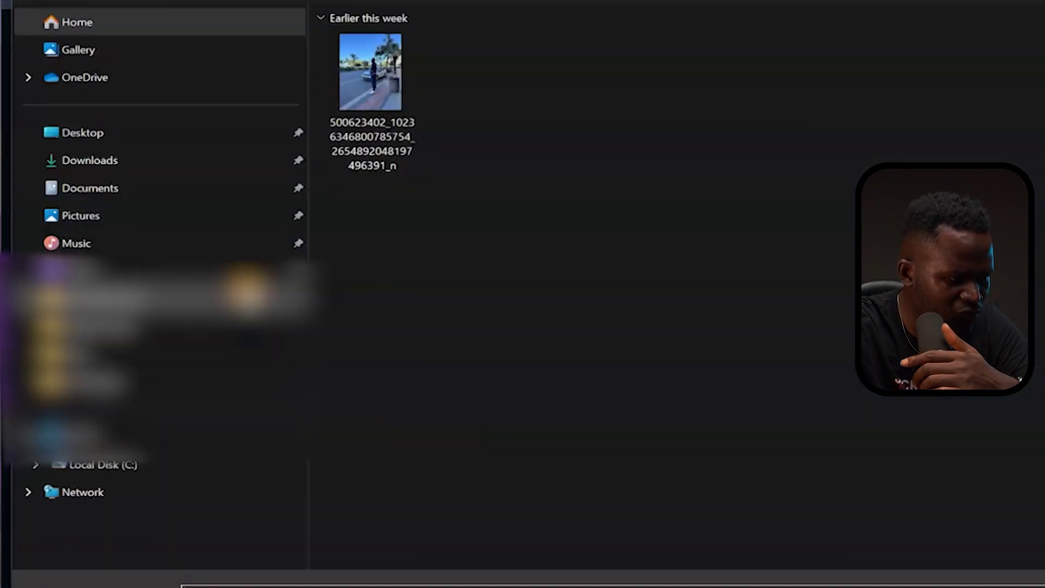
double_click(372, 80)
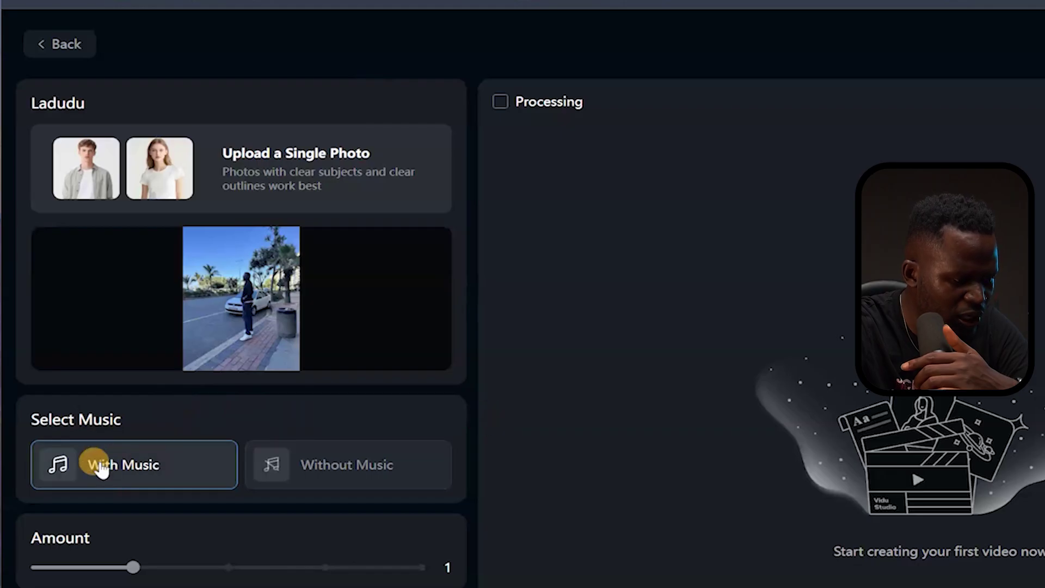
scroll(140, 362, down, 3)
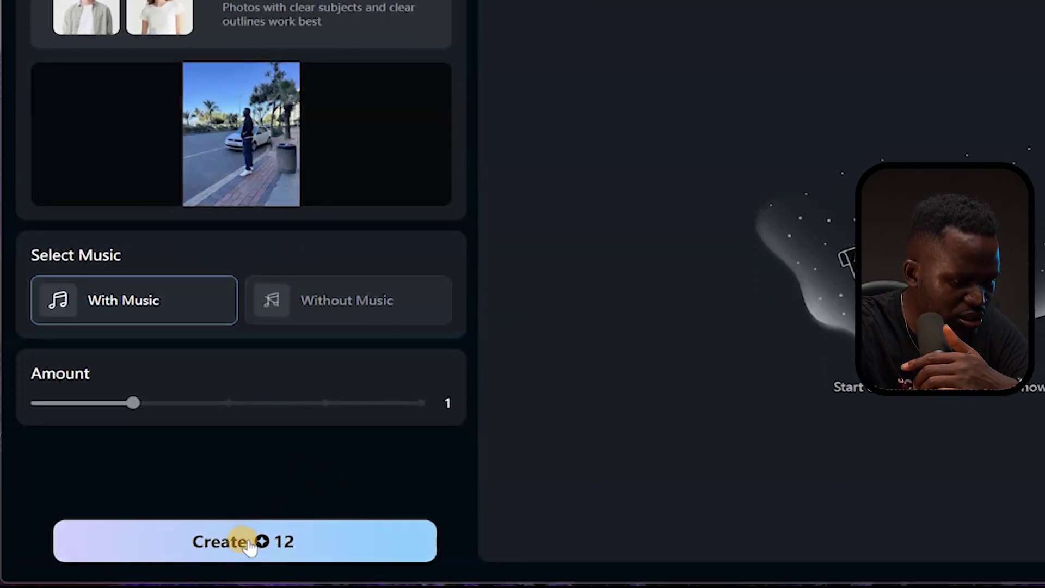
click(247, 545)
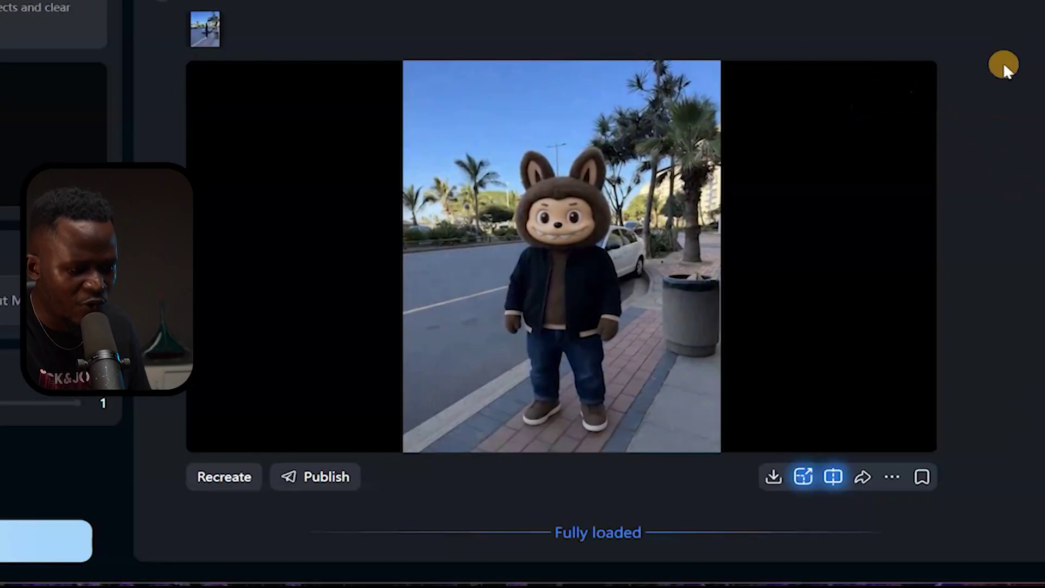
click(474, 269)
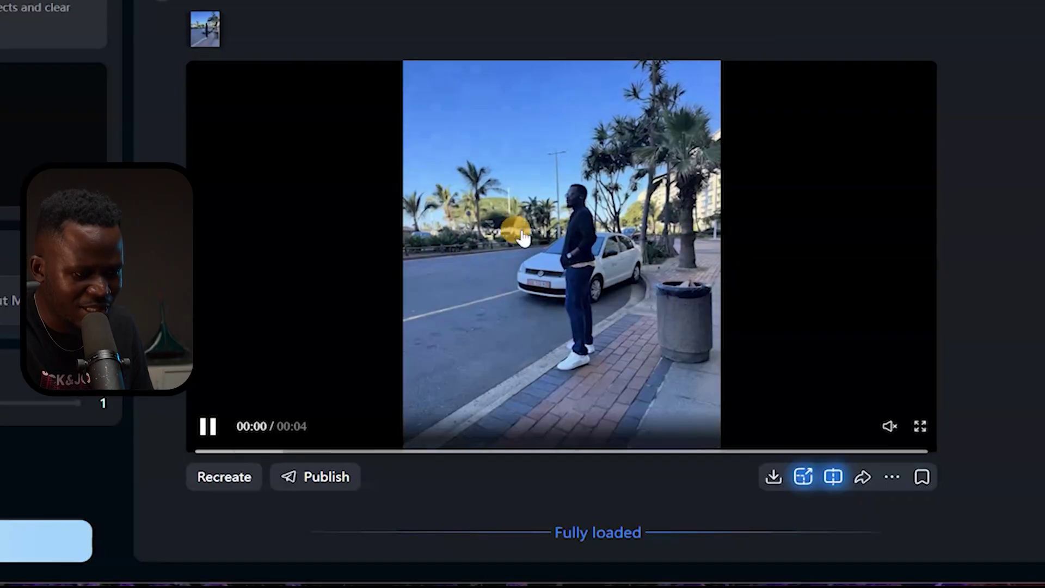